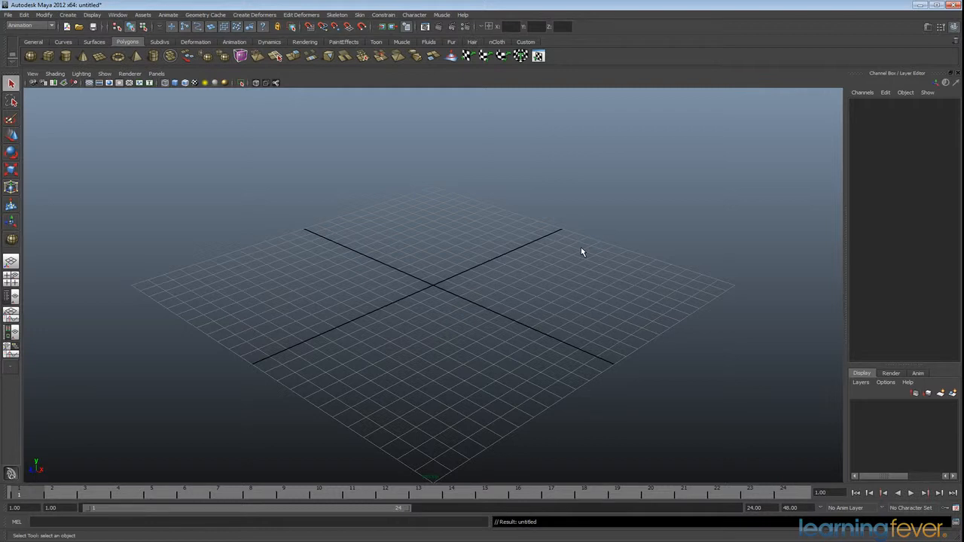
Open the Learning Movies window from the help resources, look over its list of movies, and close it
click(463, 15)
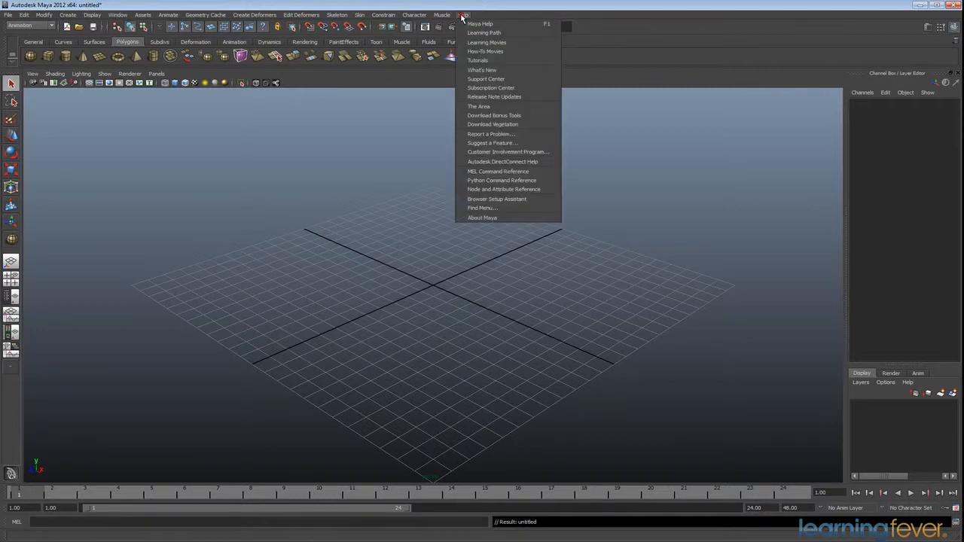
click(499, 44)
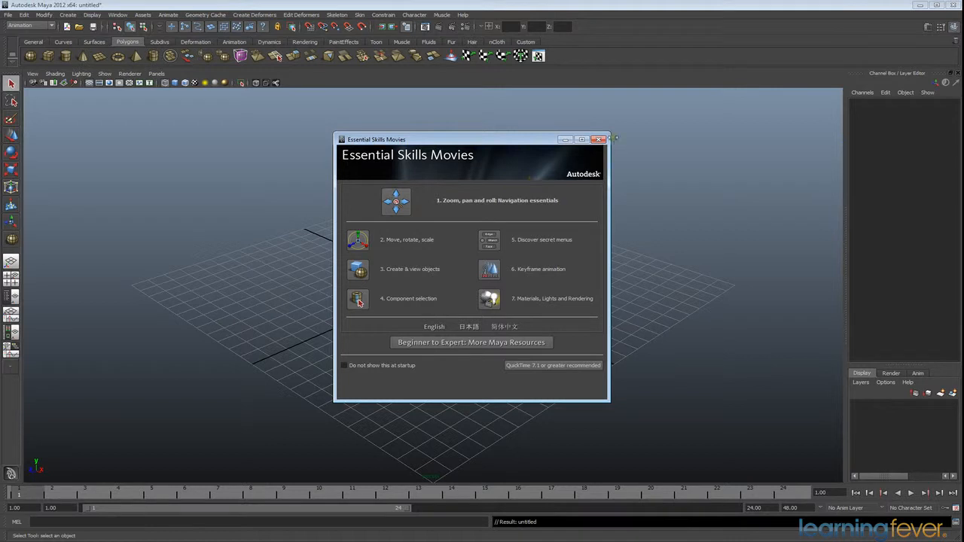
click(599, 140)
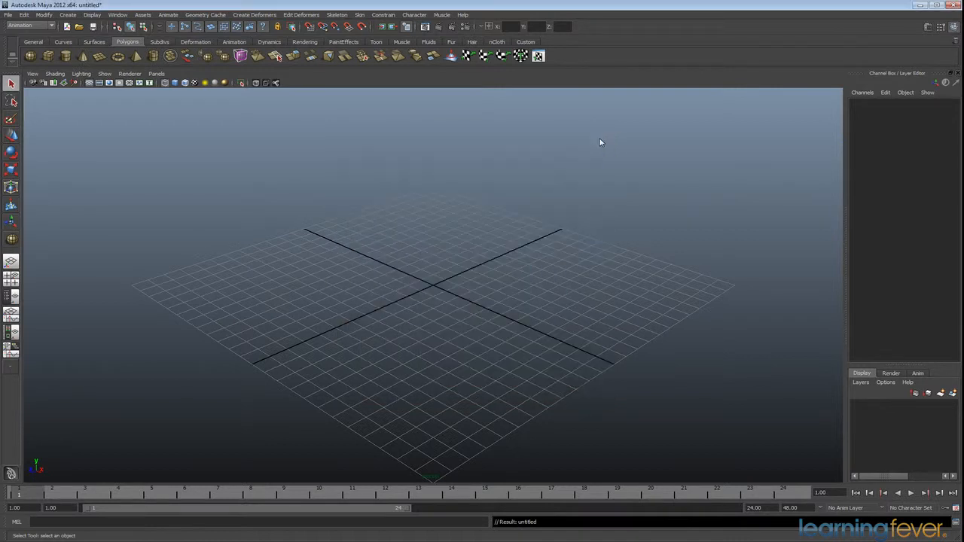
alt+drag(474, 277, 423, 281)
scroll(530, 263, down, 5)
scroll(527, 263, up, 10)
scroll(530, 263, down, 6)
scroll(530, 264, up, 2)
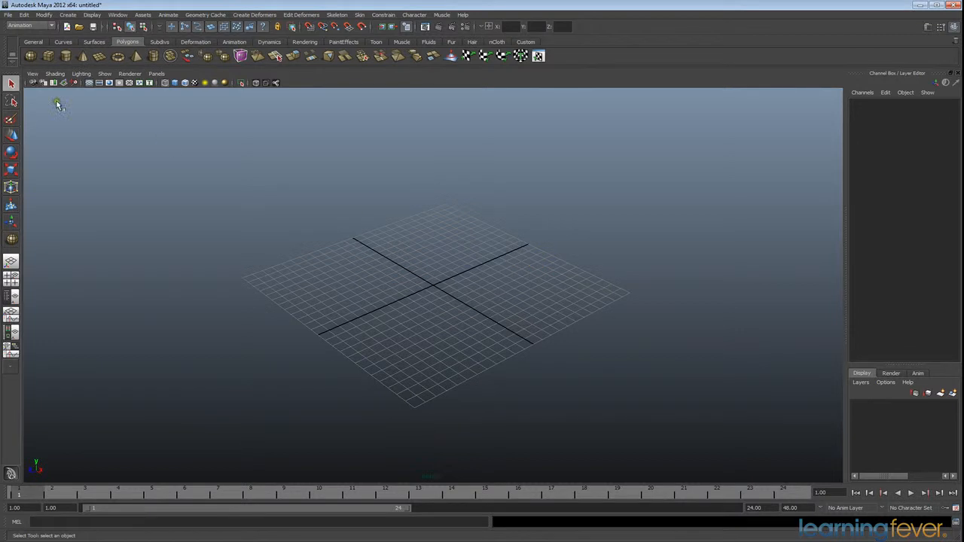
Start a new scene without saving the changes to the untitled one
click(9, 16)
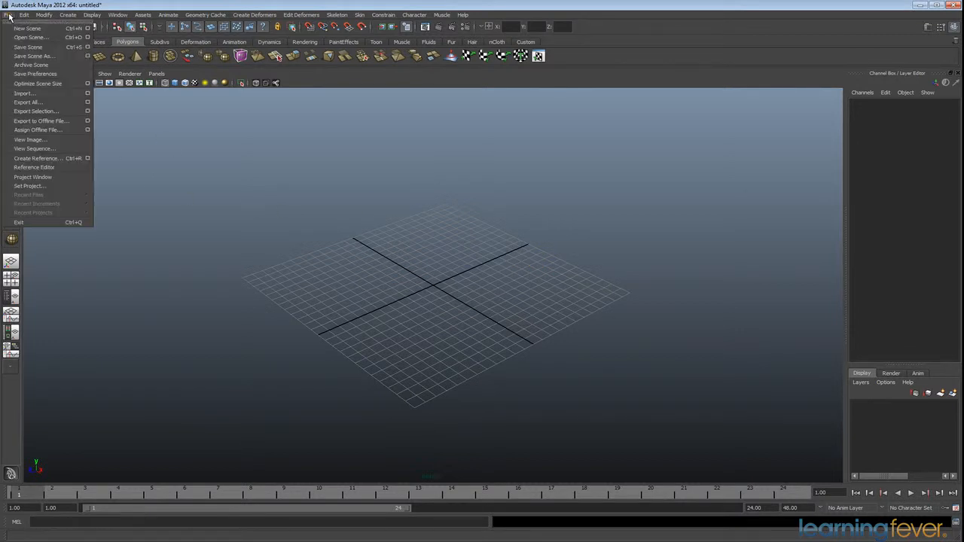
click(15, 28)
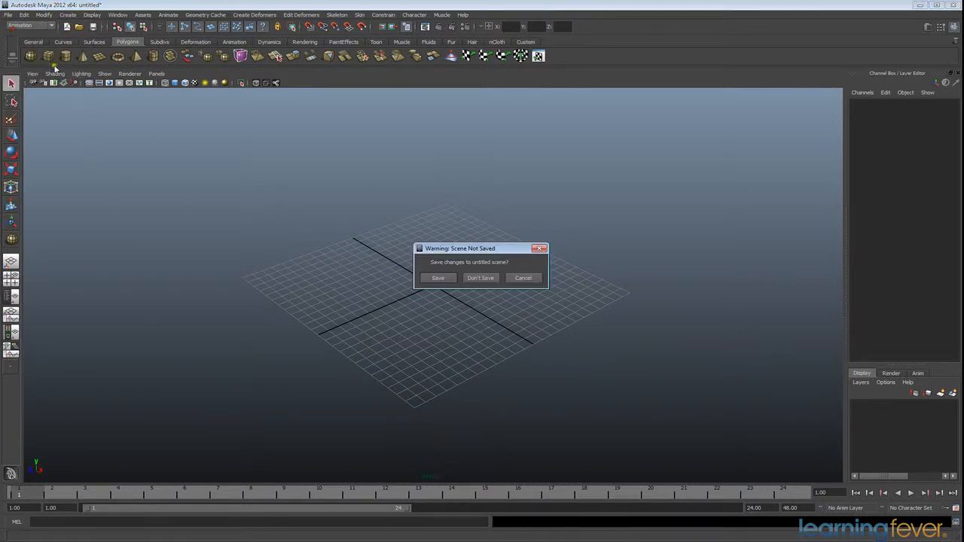
click(483, 278)
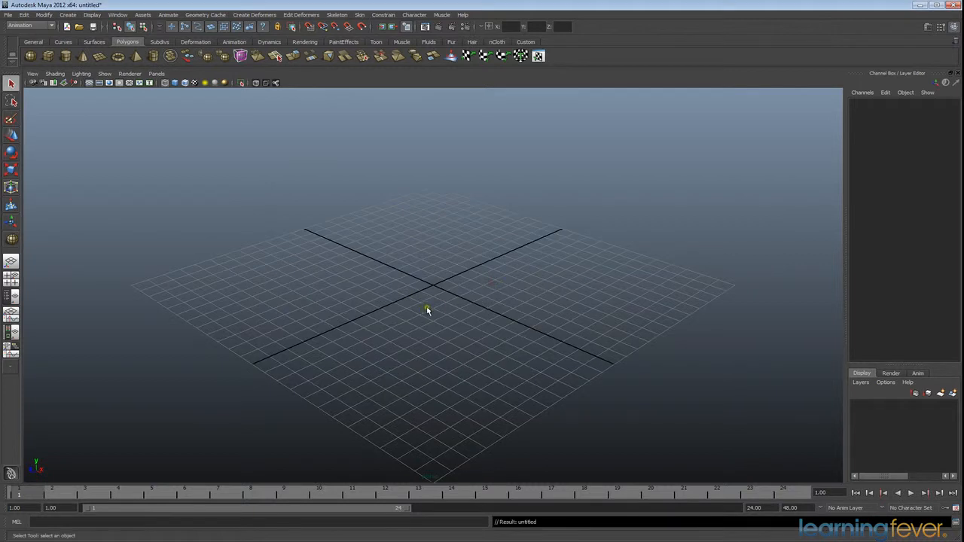
Create a polygon sphere with a radius of about 1.4 at the grid's centre and display it smooth shaded
click(31, 58)
drag(435, 286, 480, 294)
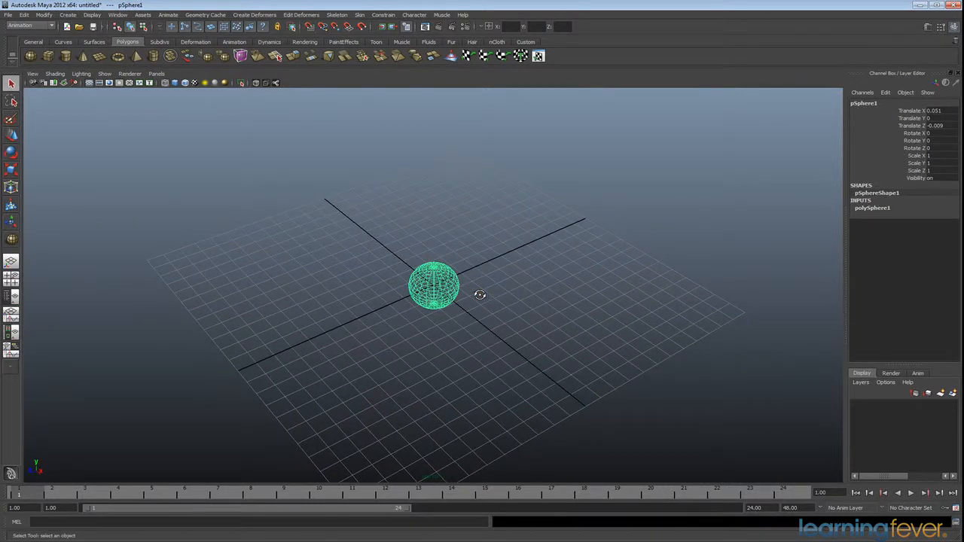
mouse_move(480, 299)
alt+mouse_down()
mouse_move(507, 301)
mouse_move(497, 291)
alt+mouse_up()
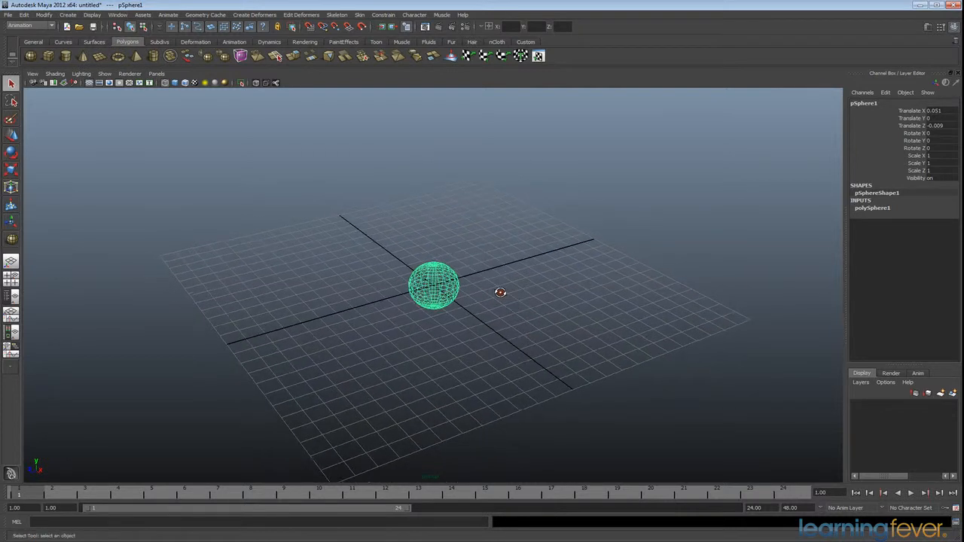
click(173, 84)
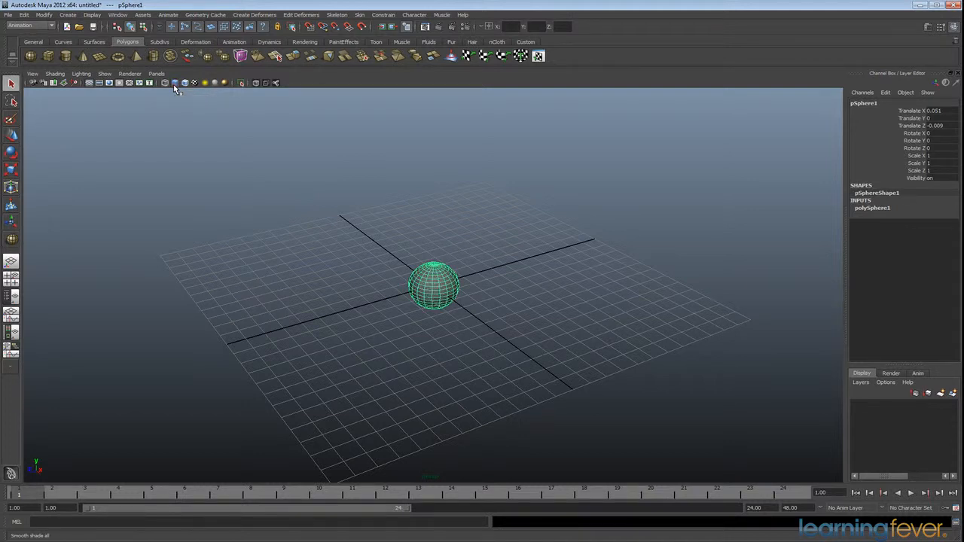
alt+drag(506, 300, 490, 297)
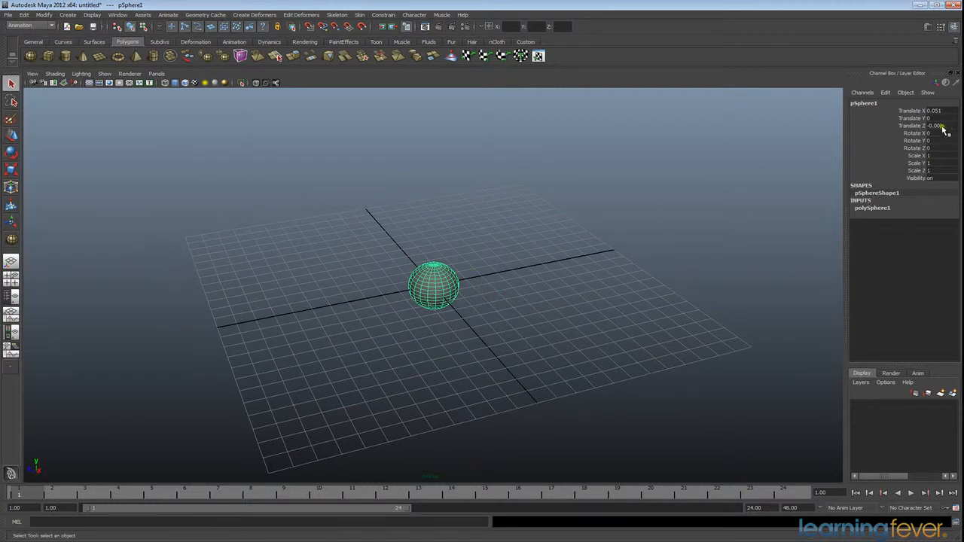
Set the sphere's Translate X, Y and Z values to 0 together
drag(945, 128, 945, 112)
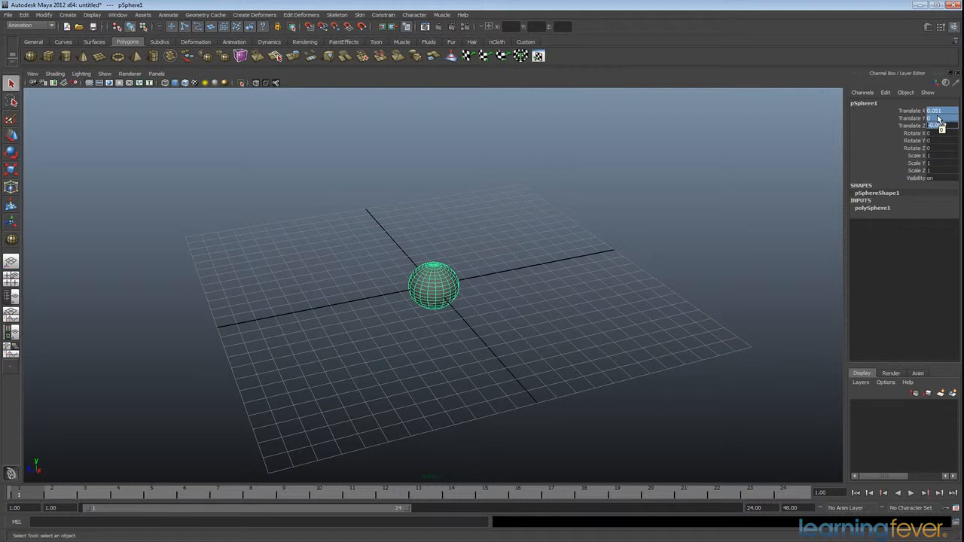
text(0)
key(Return)
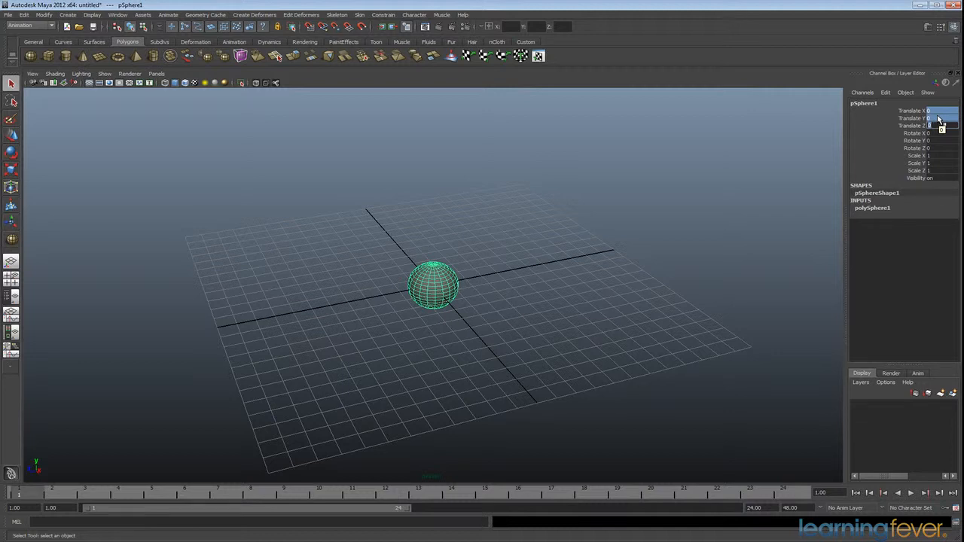
Set the sphere's radius to 1 in its polySphere1 construction inputs
click(873, 210)
click(942, 216)
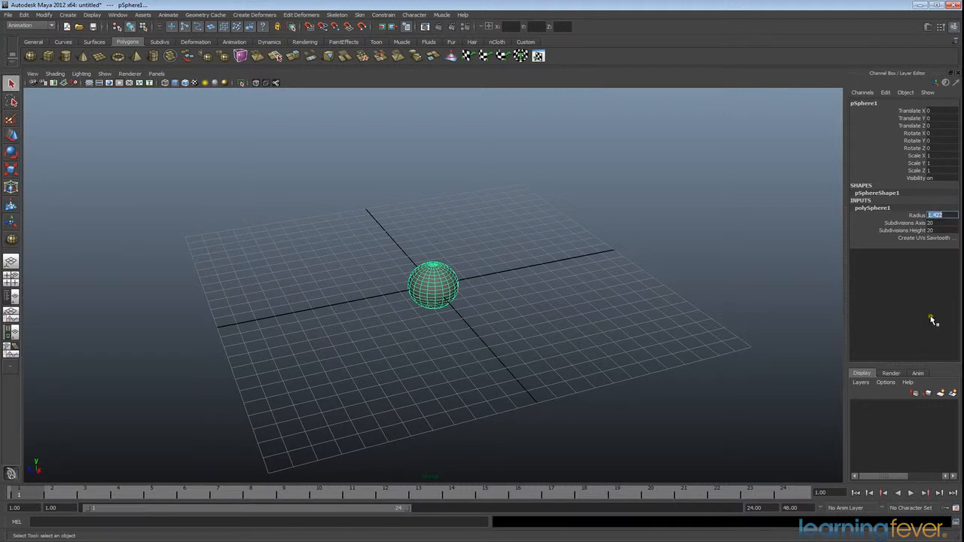
text(1)
key(Return)
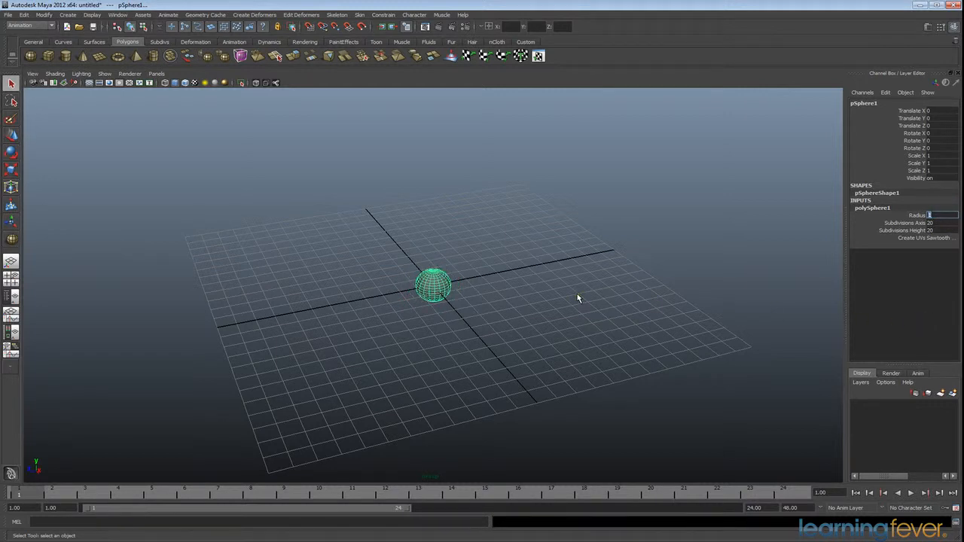
Reselect the sphere and rename it "ball"
click(534, 299)
click(409, 295)
scroll(523, 334, up, 3)
scroll(533, 323, down, 5)
double_click(863, 104)
text(p)
text(all)
key(Return)
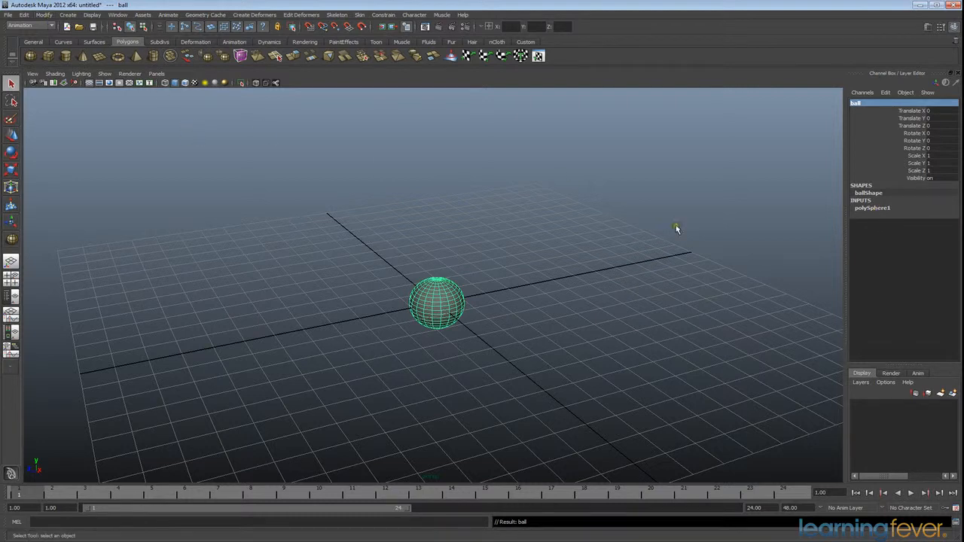
Expand the ball's polySphere1 input node and delete the object's construction history
click(872, 209)
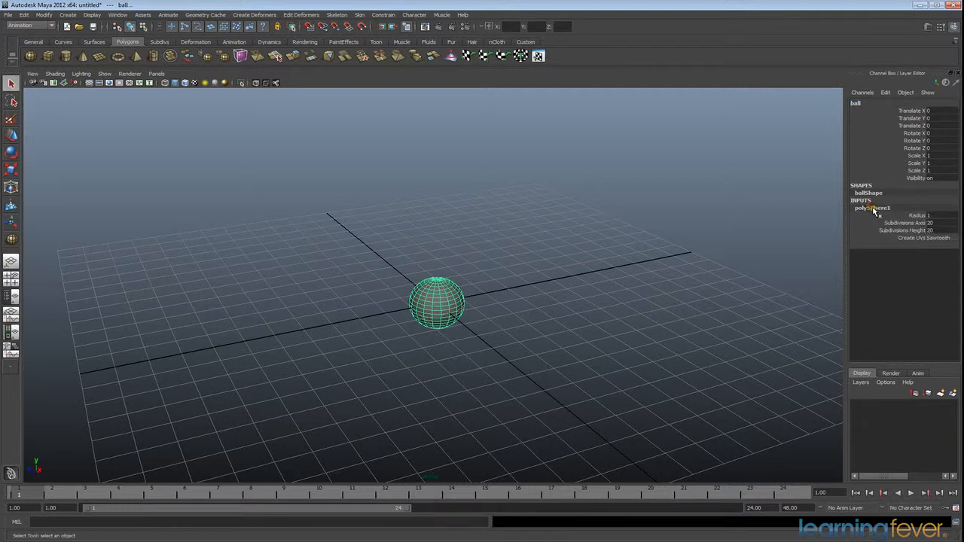
click(25, 15)
mouse_move(75, 112)
click(142, 116)
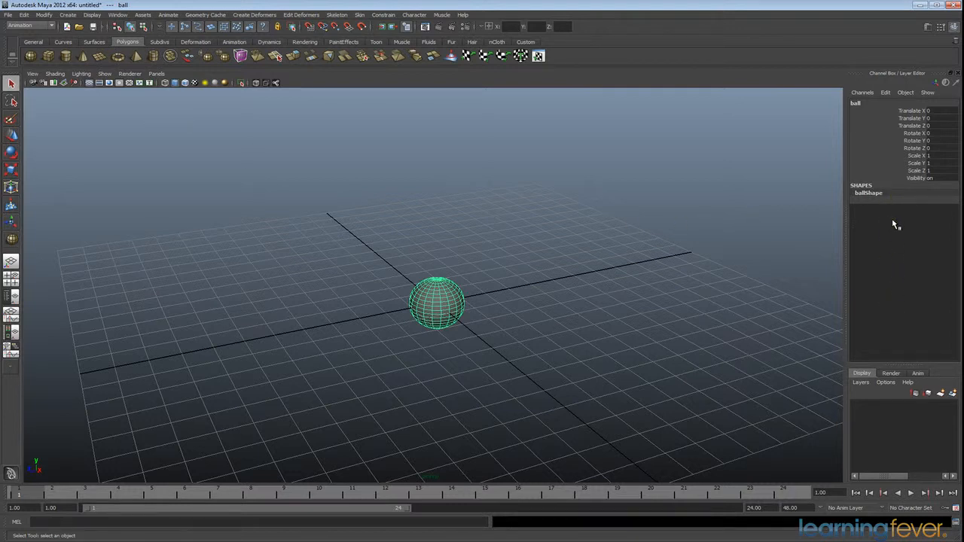
Raise the ball vertically off the grid's centre with the Move tool and set its Translate Y to 1
mouse_move(622, 287)
alt+mouse_down()
mouse_move(613, 282)
mouse_move(628, 281)
alt+mouse_up()
key(w)
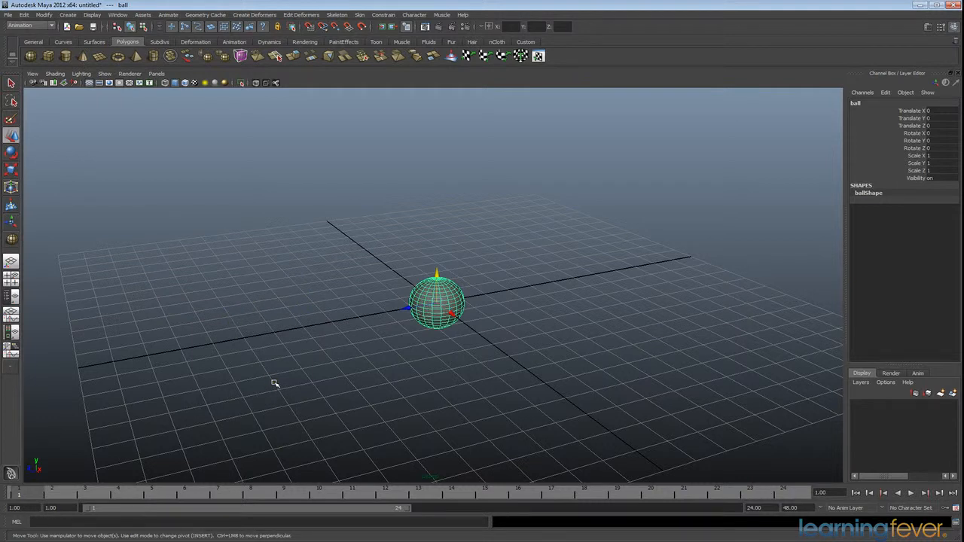
alt+drag(469, 343, 482, 349)
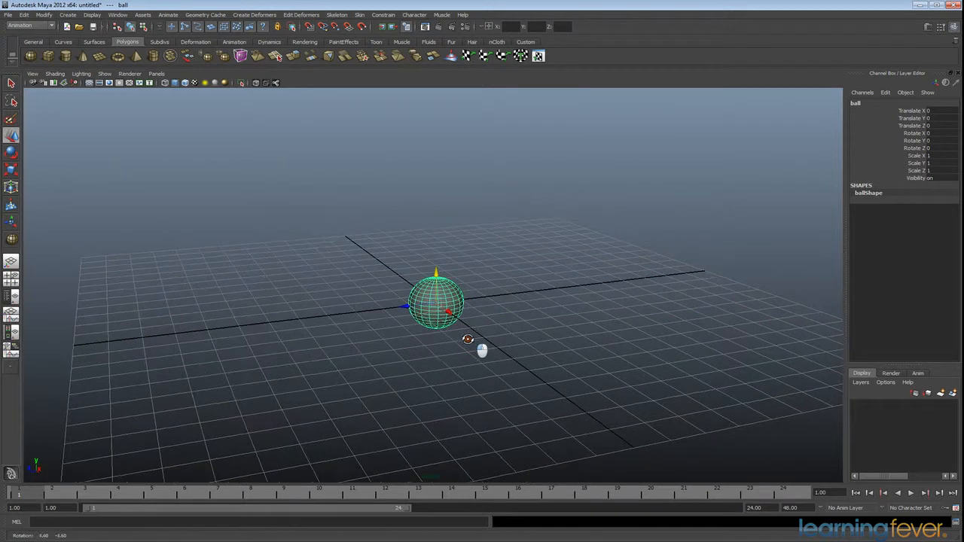
middle_drag(450, 285, 448, 257)
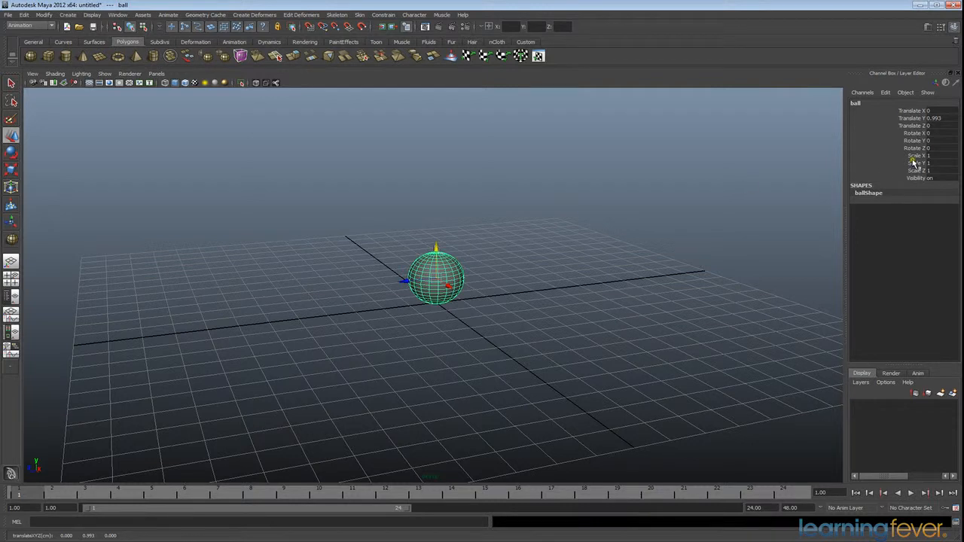
double_click(936, 119)
text(1)
key(Return)
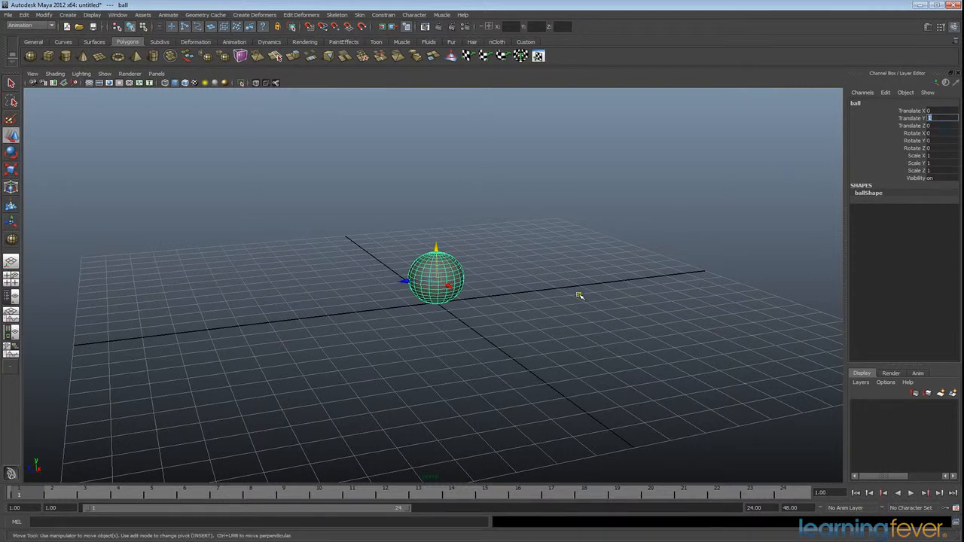
Examine the ball's contact with the grid from several distances and angles
scroll(577, 301, up, 5)
scroll(568, 303, up, 3)
mouse_move(567, 339)
alt+mouse_down()
mouse_move(565, 328)
mouse_move(566, 342)
alt+mouse_up()
scroll(570, 349, down, 5)
mouse_move(571, 349)
alt+mouse_down()
mouse_move(565, 327)
mouse_move(565, 370)
mouse_move(565, 355)
alt+mouse_up()
scroll(566, 356, up, 4)
alt+middle_drag(570, 369, 568, 333)
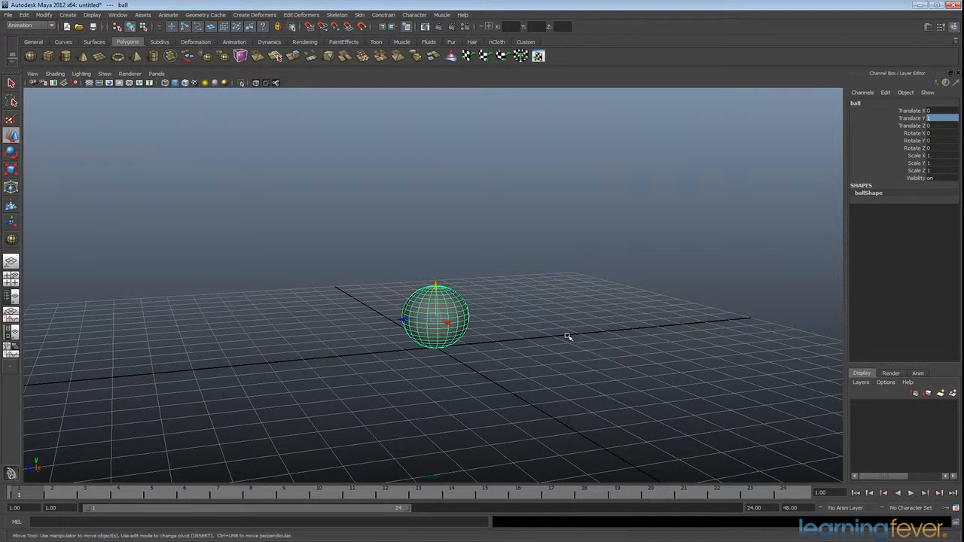
Try squashing the ball vertically to a Scale Y of about 0.5 around its central pivot, and undo the scaling
key(r)
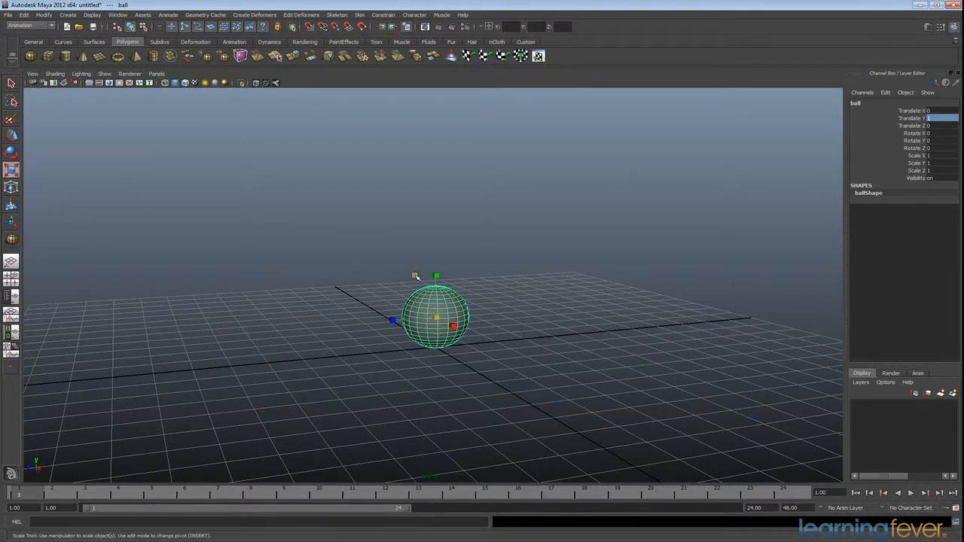
drag(436, 277, 475, 306)
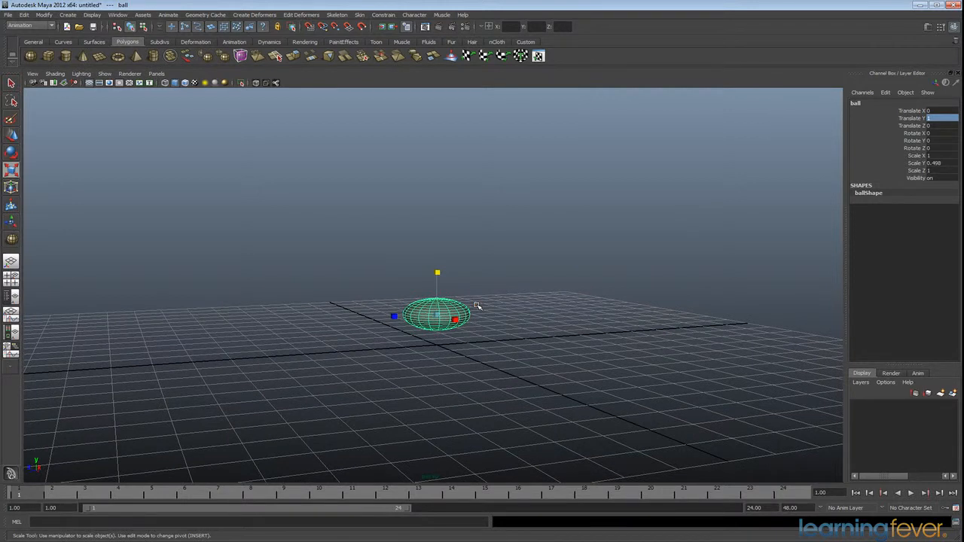
key(ctrl+z)
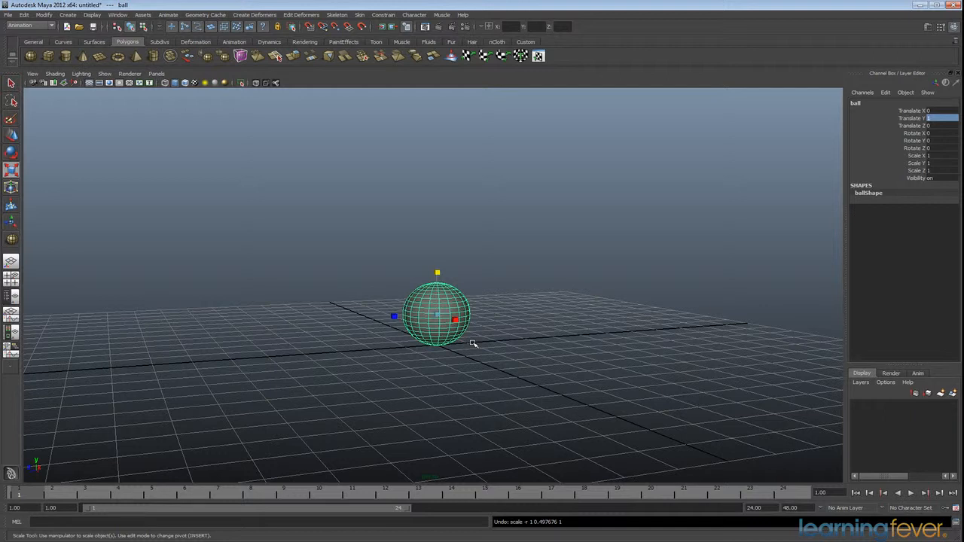
Move the ball's pivot point down from its centre to its base at grid level, and leave pivot editing
key(w)
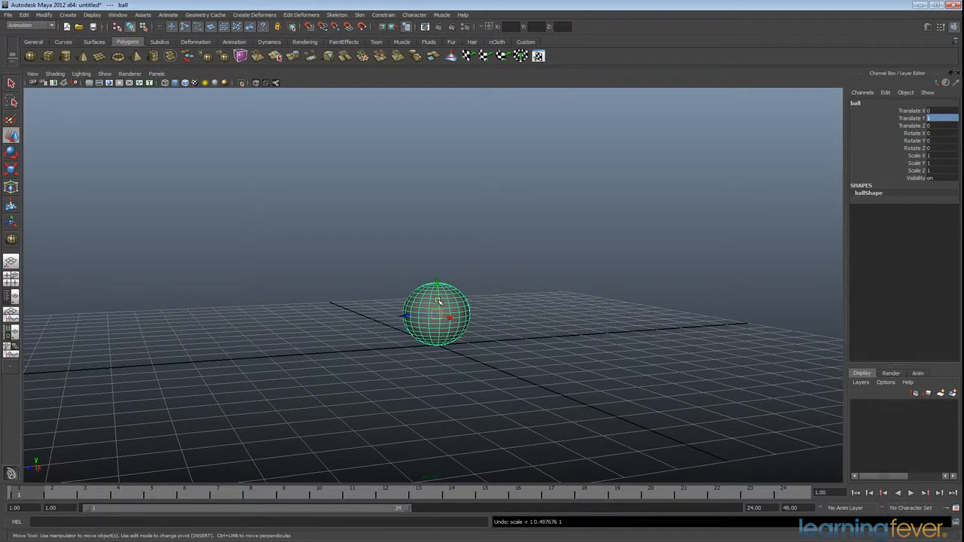
key(Insert)
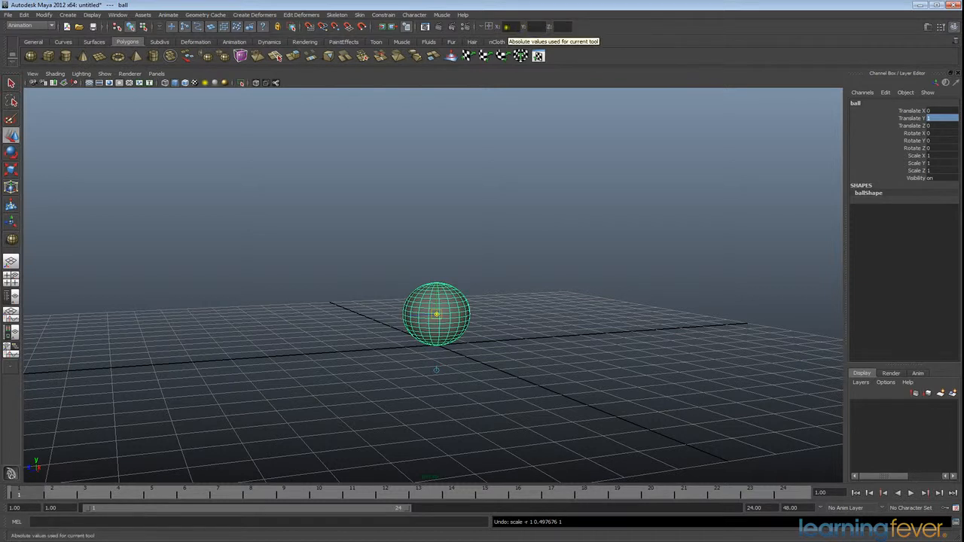
click(534, 26)
key(Return)
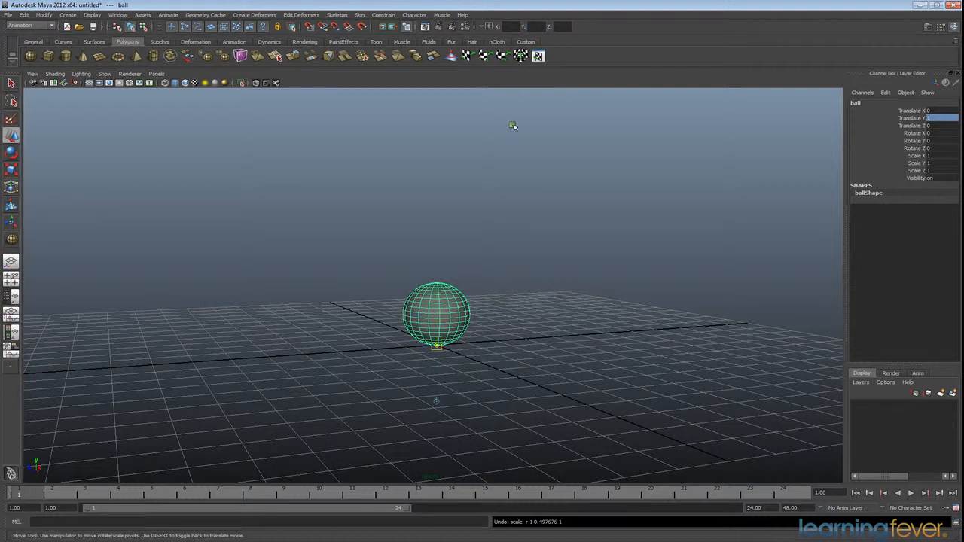
alt+drag(517, 306, 520, 314)
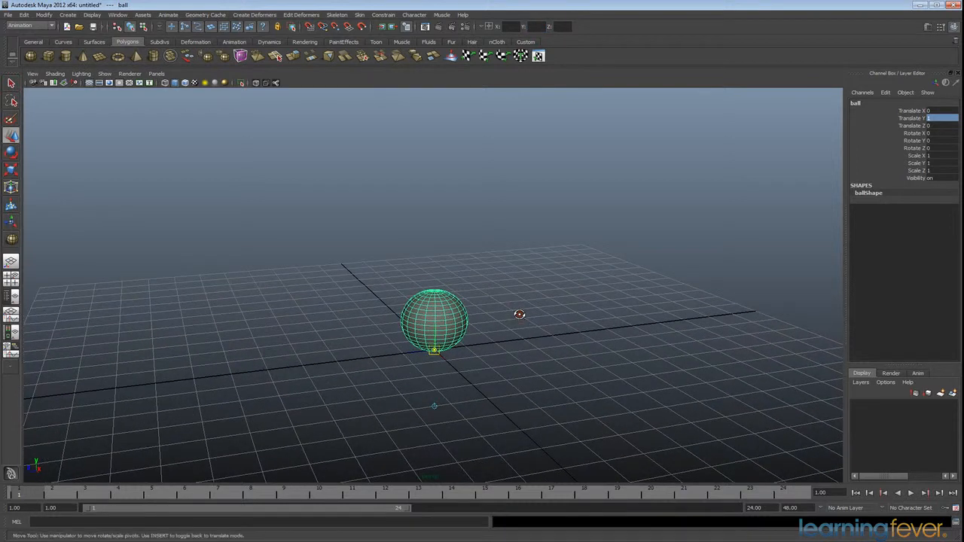
key(Insert)
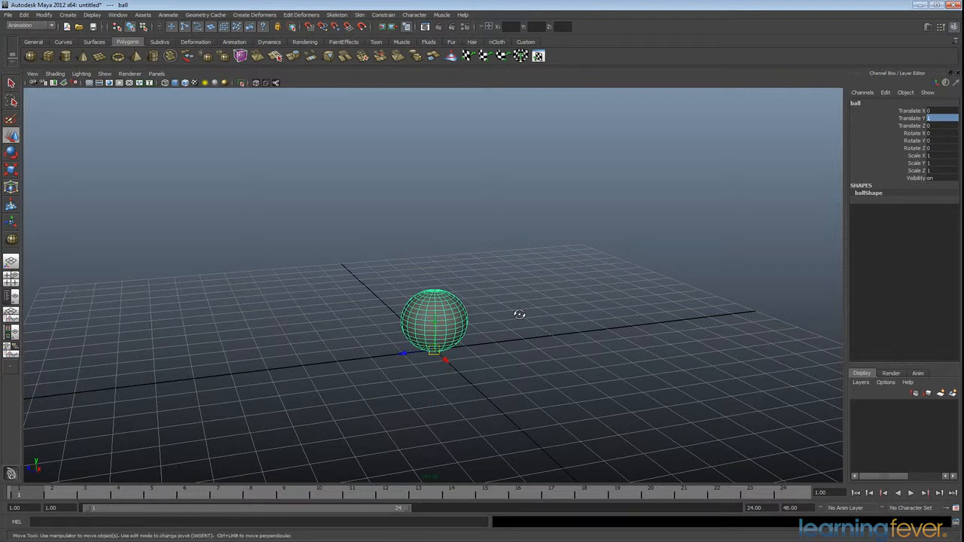
Check the new pivot at the ball's base with the Rotate, Scale and Move manipulators
alt+drag(497, 329, 492, 324)
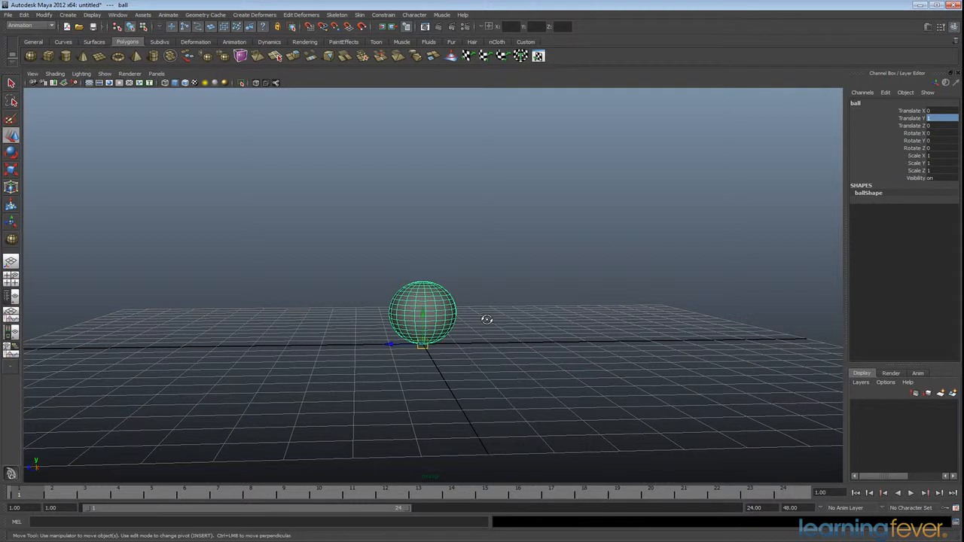
key(e)
key(r)
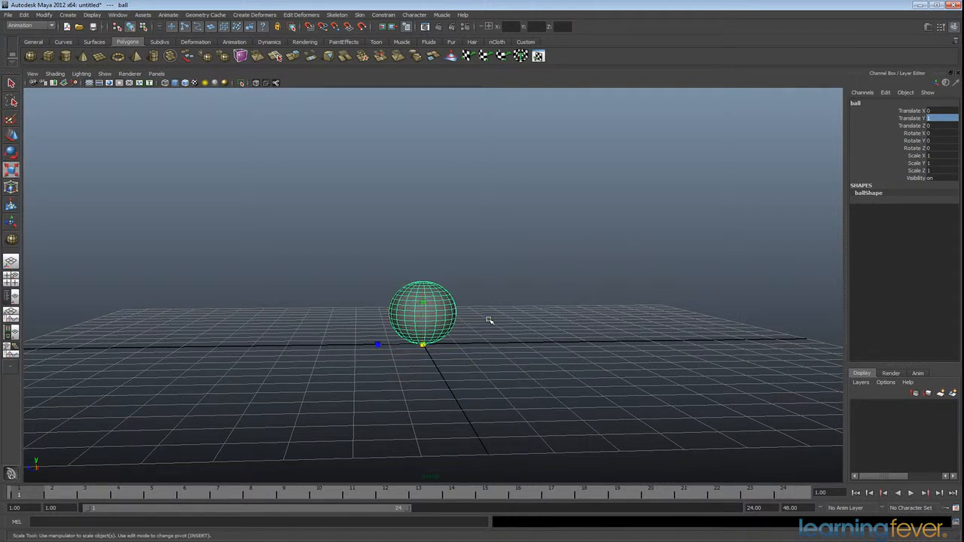
alt+drag(489, 327, 504, 331)
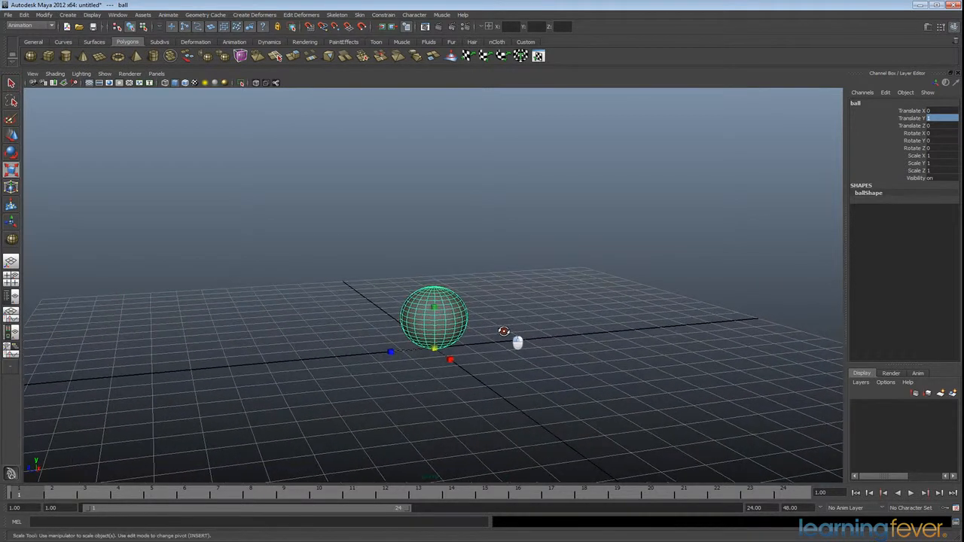
key(w)
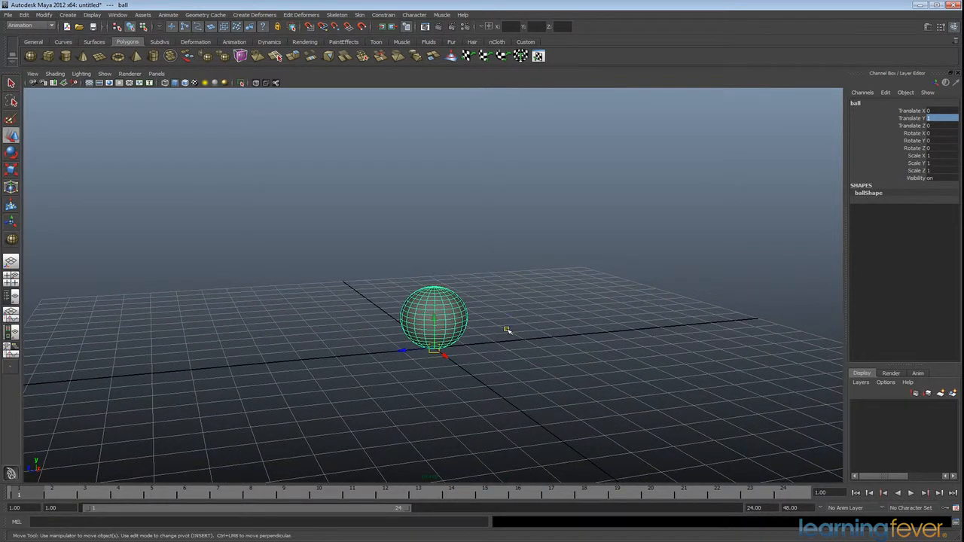
Freeze the ball's translation so that its resting position on the grid becomes the zero position
alt+drag(560, 338, 555, 338)
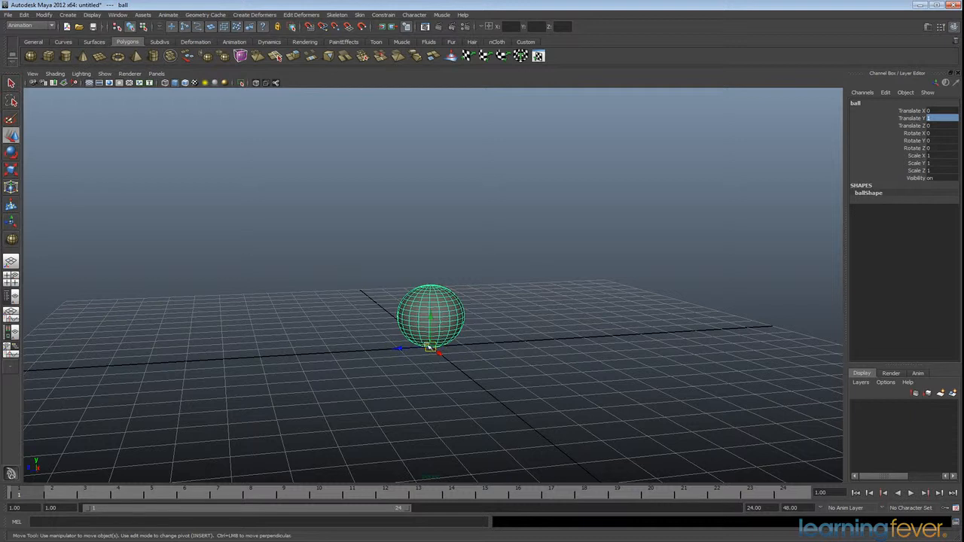
right_click(915, 119)
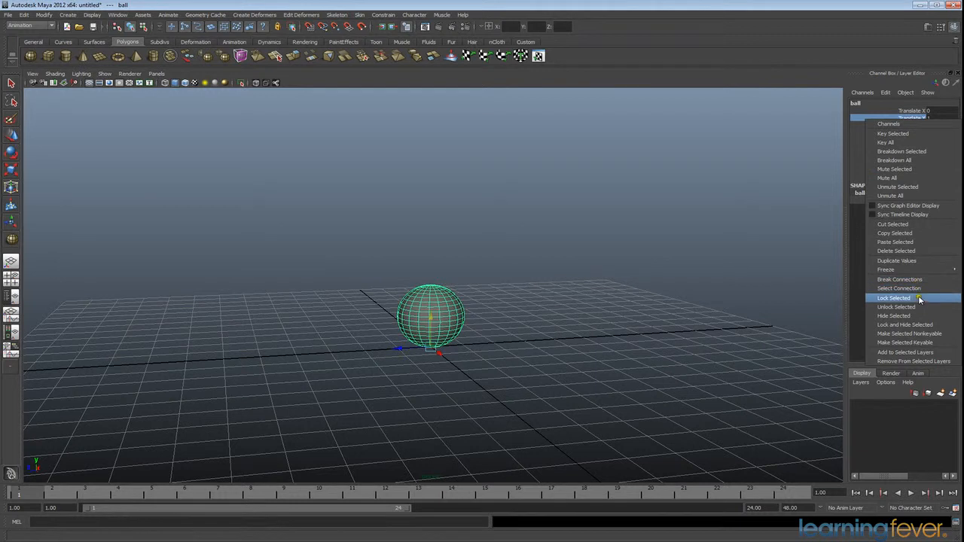
mouse_move(917, 270)
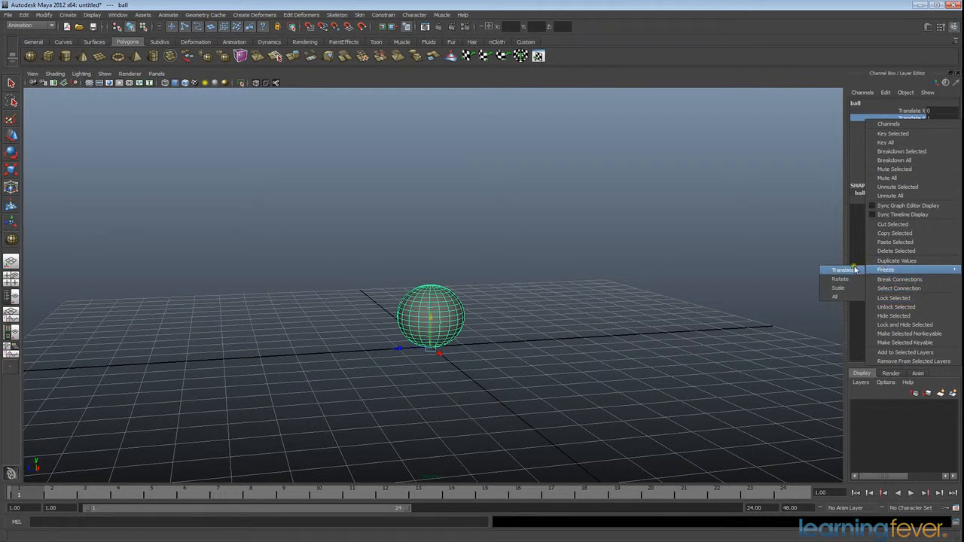
click(849, 271)
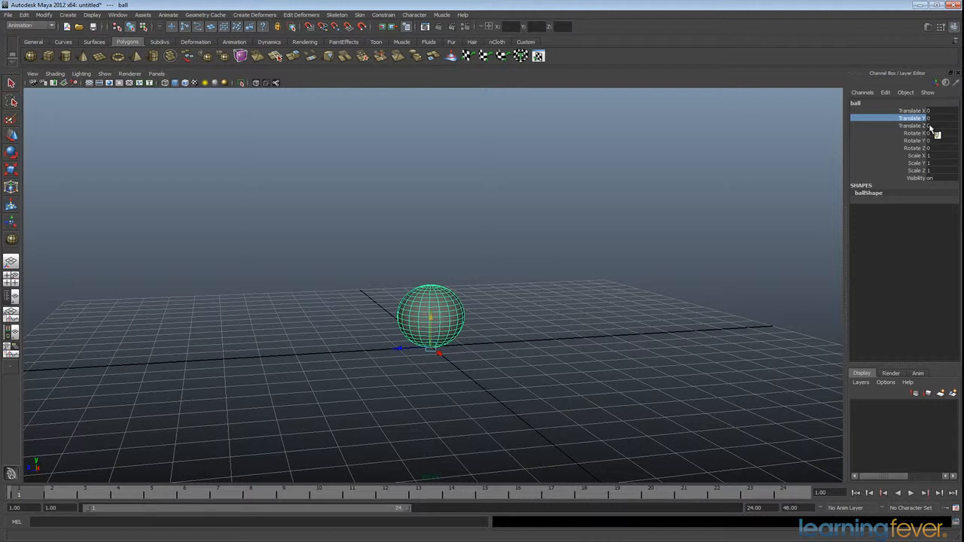
alt+drag(508, 338, 512, 339)
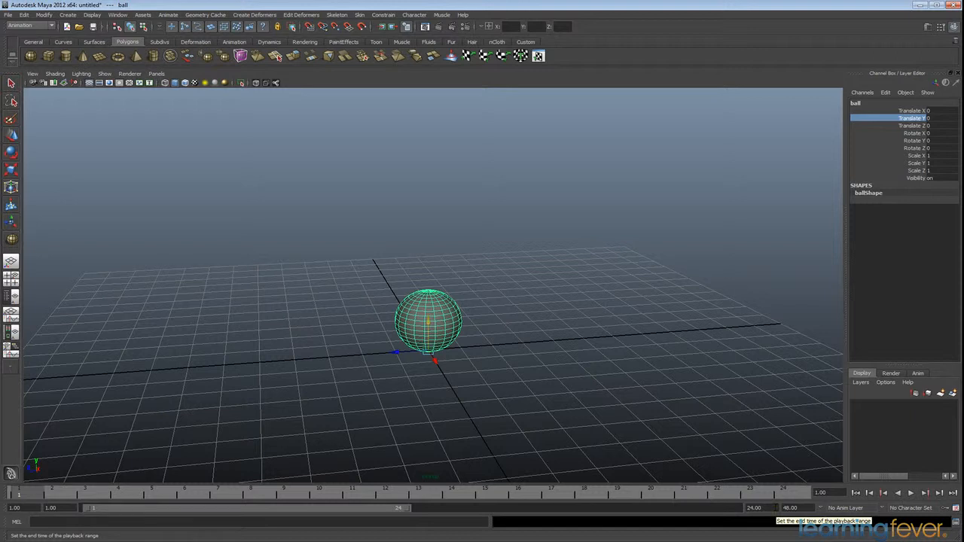
Set the working time unit to Film (24 fps) in the preferences and save them
double_click(755, 508)
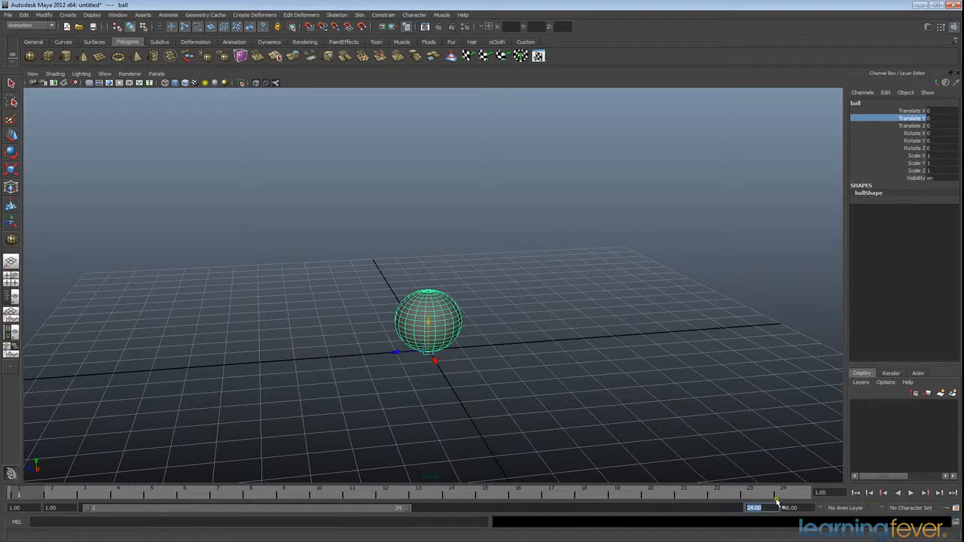
click(956, 510)
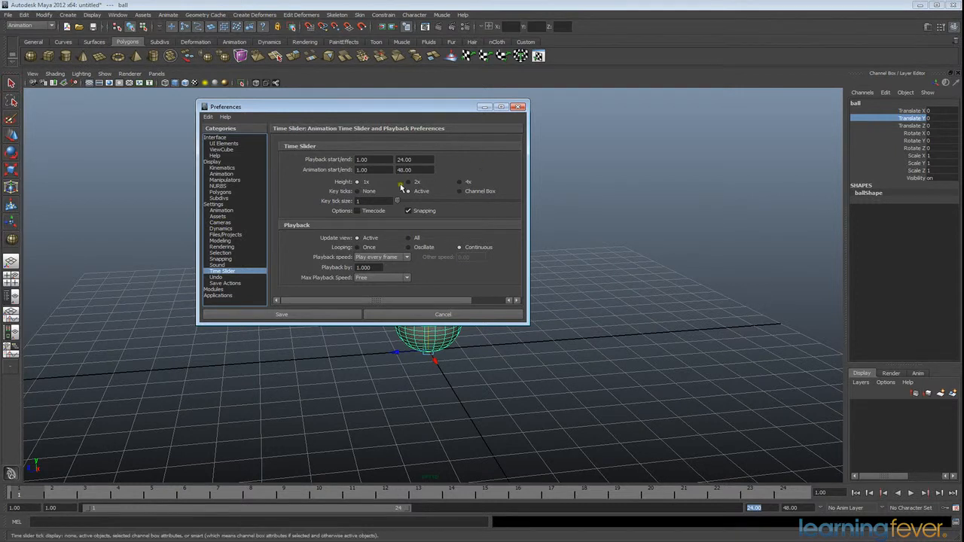
click(217, 204)
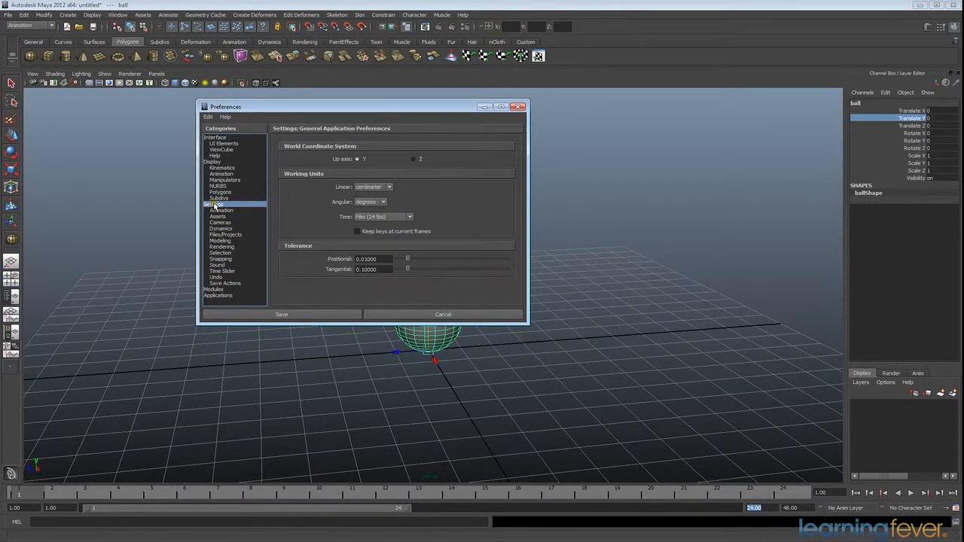
click(410, 218)
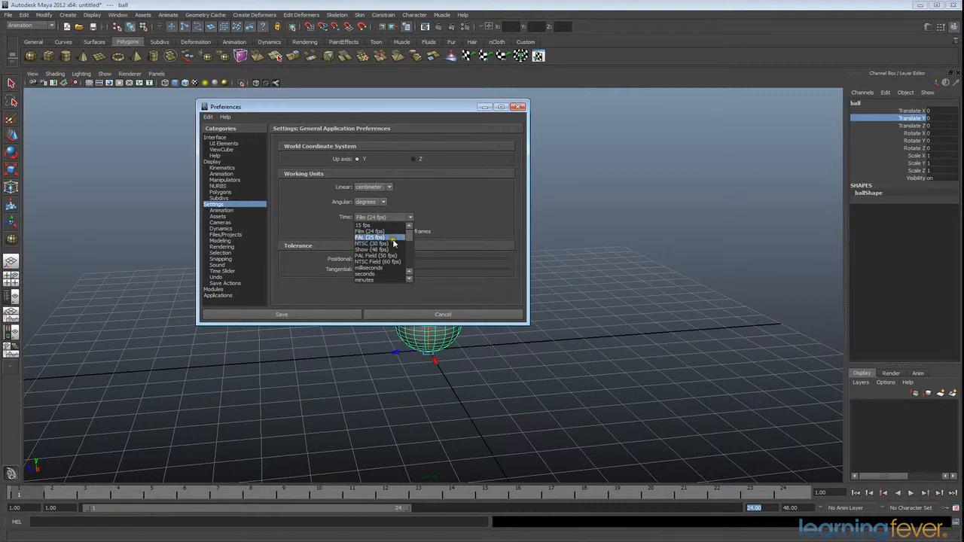
click(392, 232)
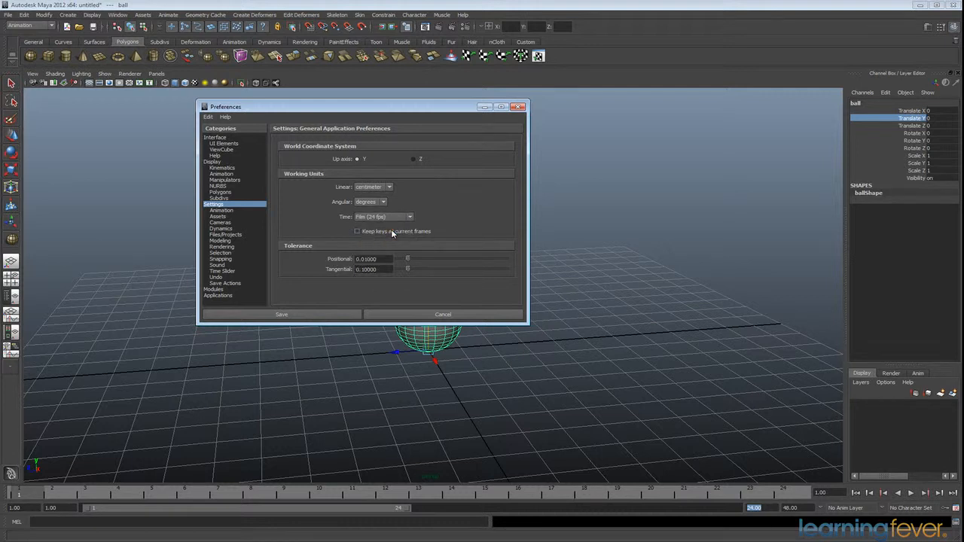
click(293, 315)
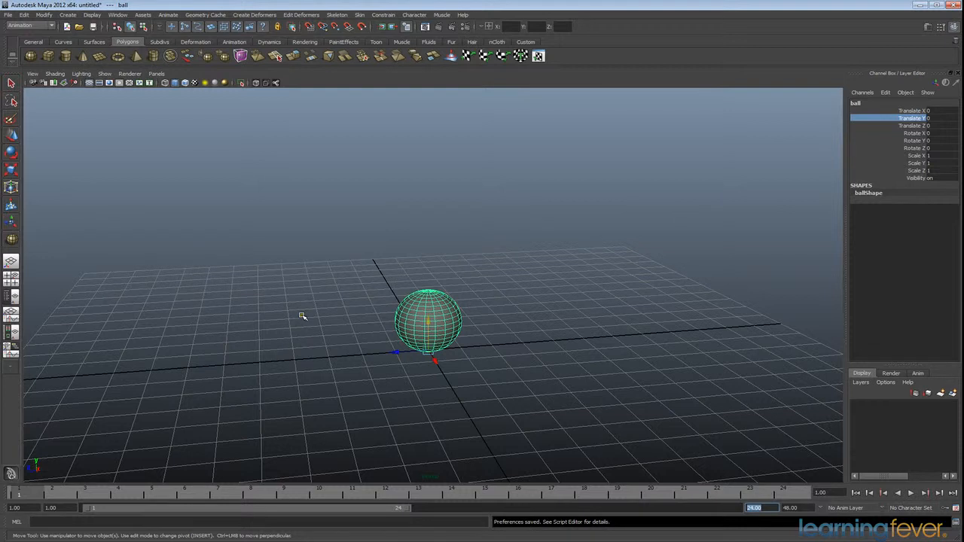
alt+drag(484, 334, 488, 341)
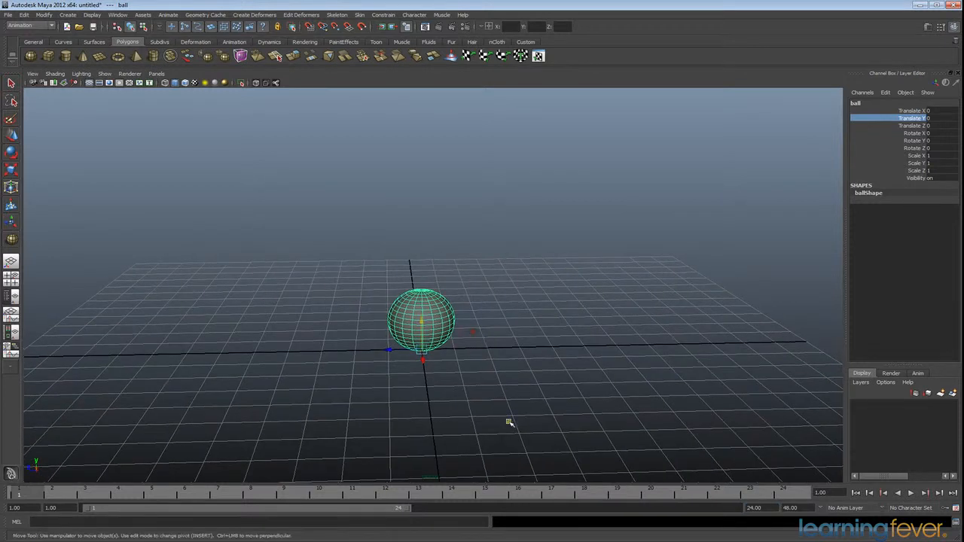
Extend the playback range to end at frame 100
double_click(756, 507)
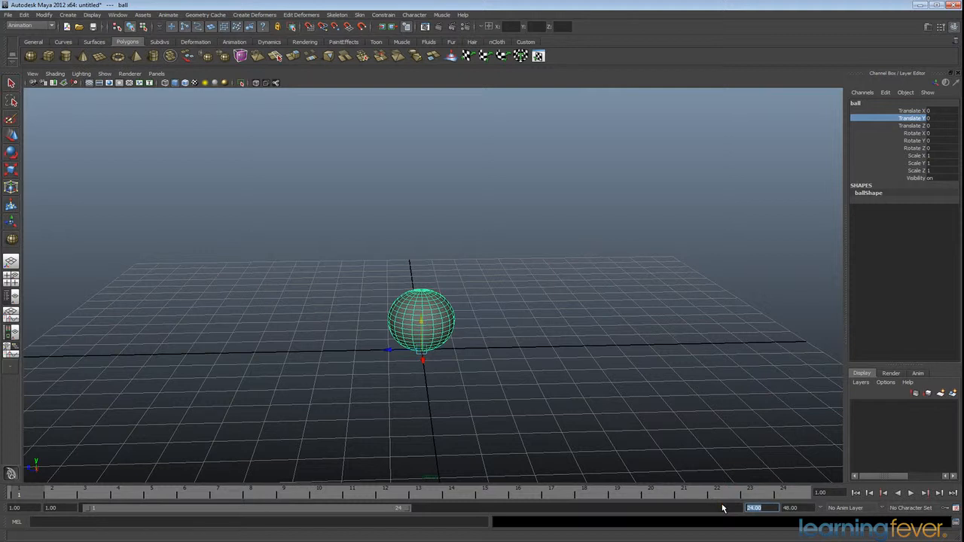
text(100)
key(Return)
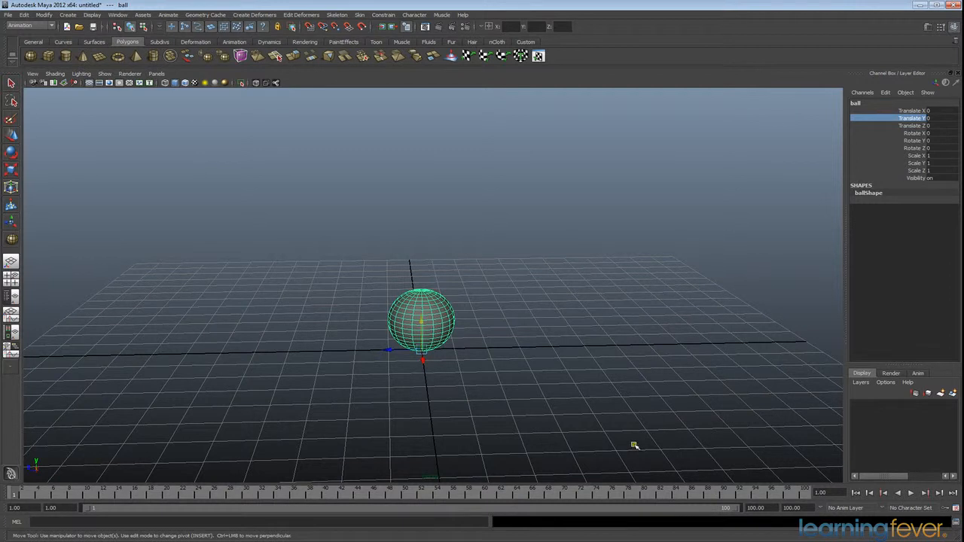
Raise the ball to Translate Y 12 above the grid and key all its channels at frame 1
alt+drag(519, 387, 541, 385)
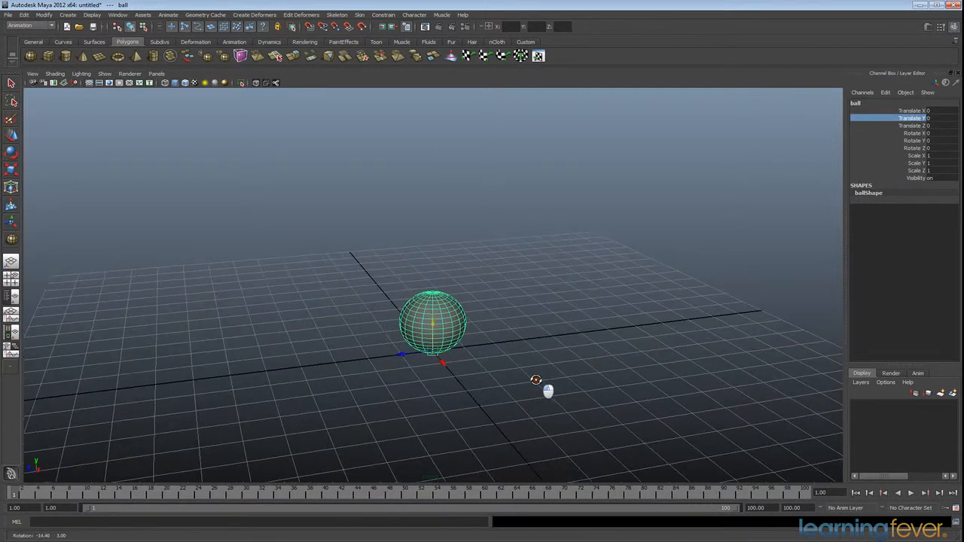
alt+middle_drag(539, 326, 512, 373)
scroll(514, 376, down, 3)
alt+middle_drag(551, 348, 519, 377)
alt+drag(519, 378, 512, 389)
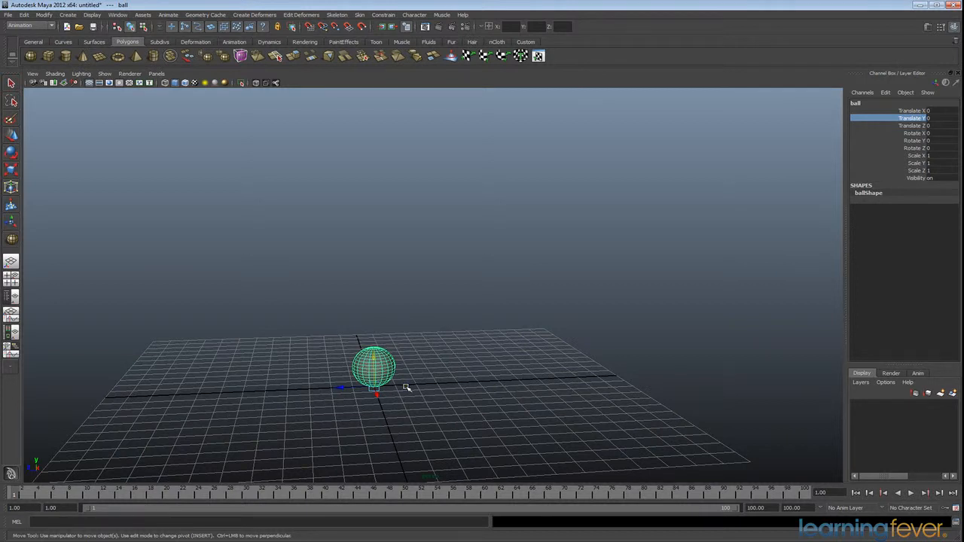
drag(373, 361, 376, 137)
alt+middle_drag(510, 261, 491, 297)
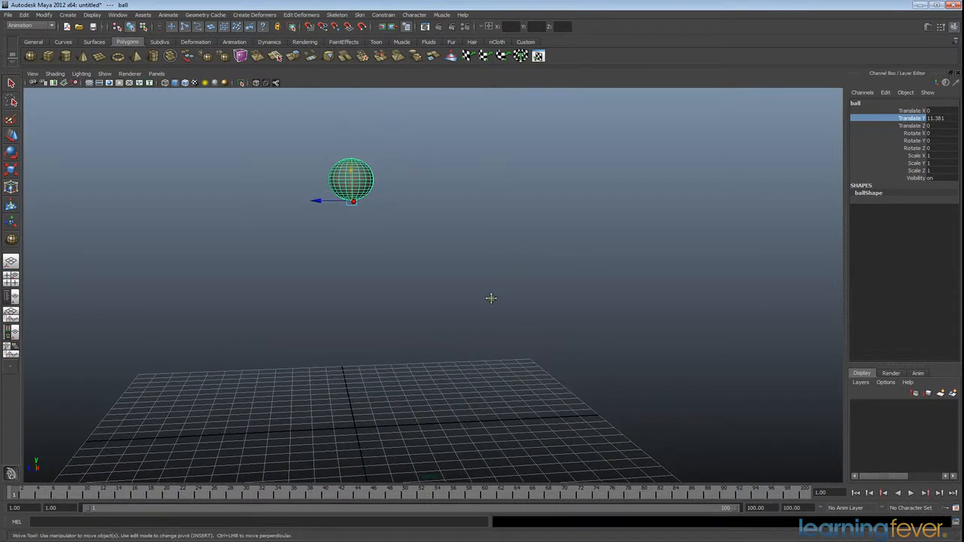
click(943, 119)
text(12)
key(Return)
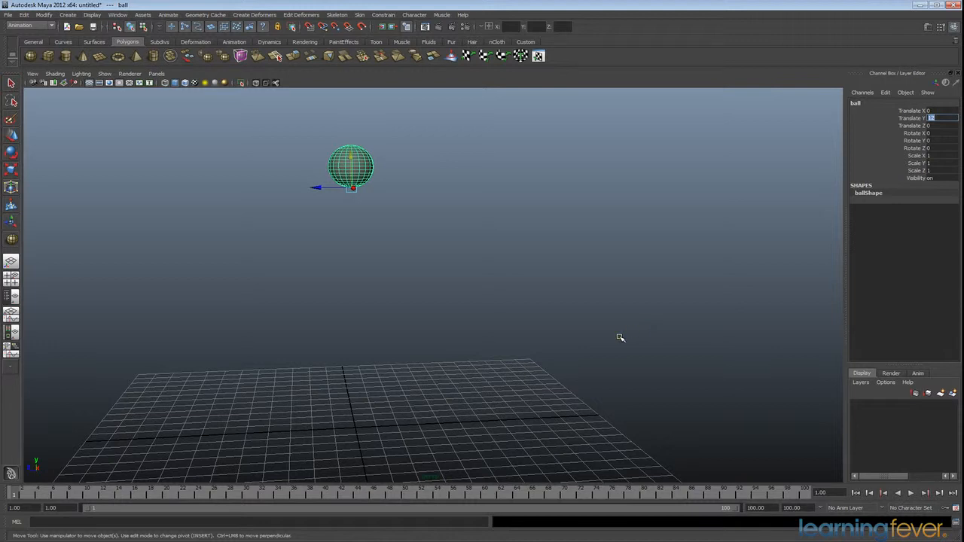
mouse_move(512, 351)
alt+mouse_down()
mouse_move(518, 355)
mouse_move(508, 353)
alt+mouse_up()
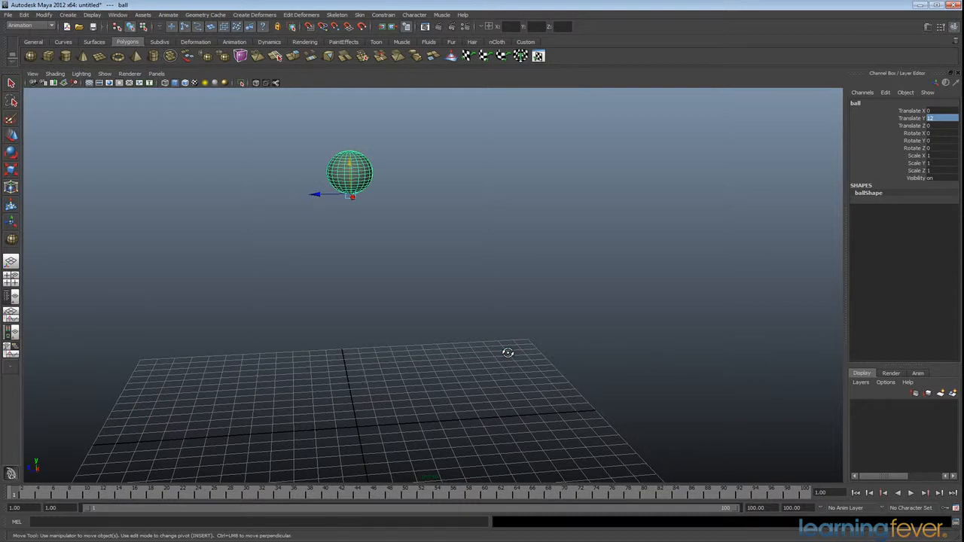
key(s)
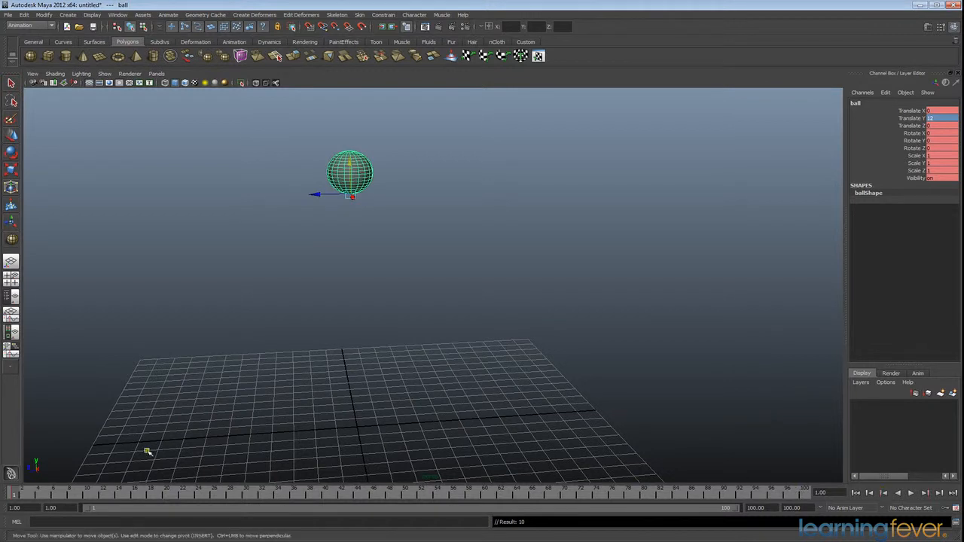
Turn on automatic keyframing and key the ball on the grid at frame 12 with Translate Y 0
drag(18, 495, 106, 500)
click(945, 509)
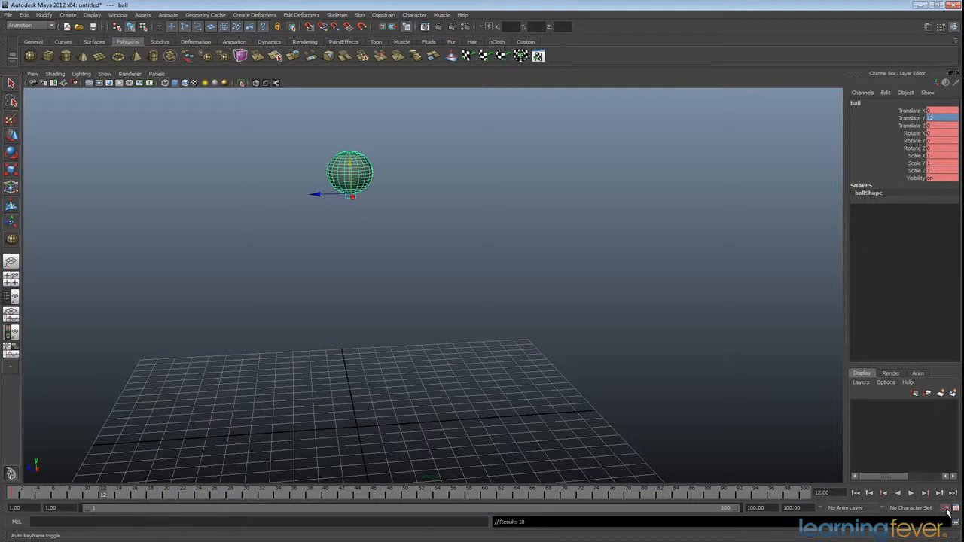
double_click(934, 118)
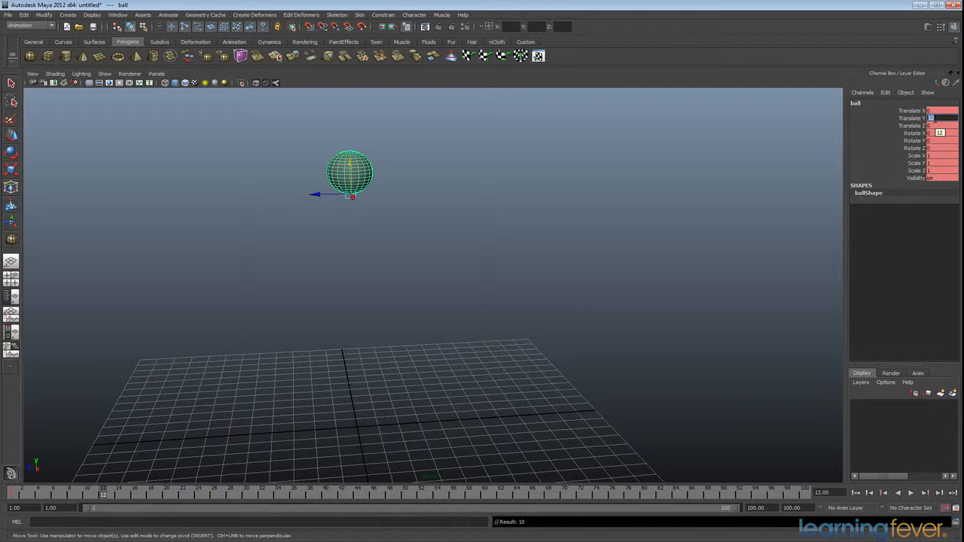
key(Return)
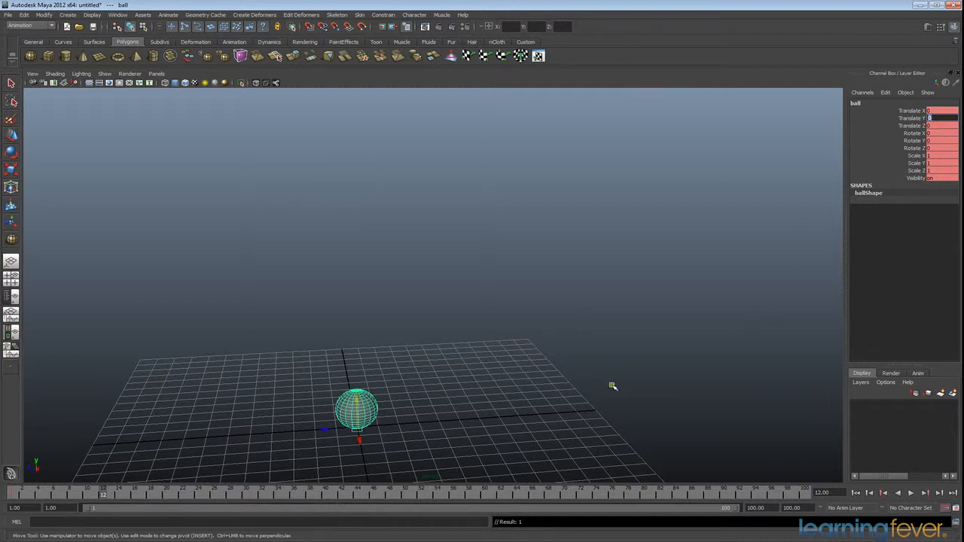
click(575, 393)
click(369, 409)
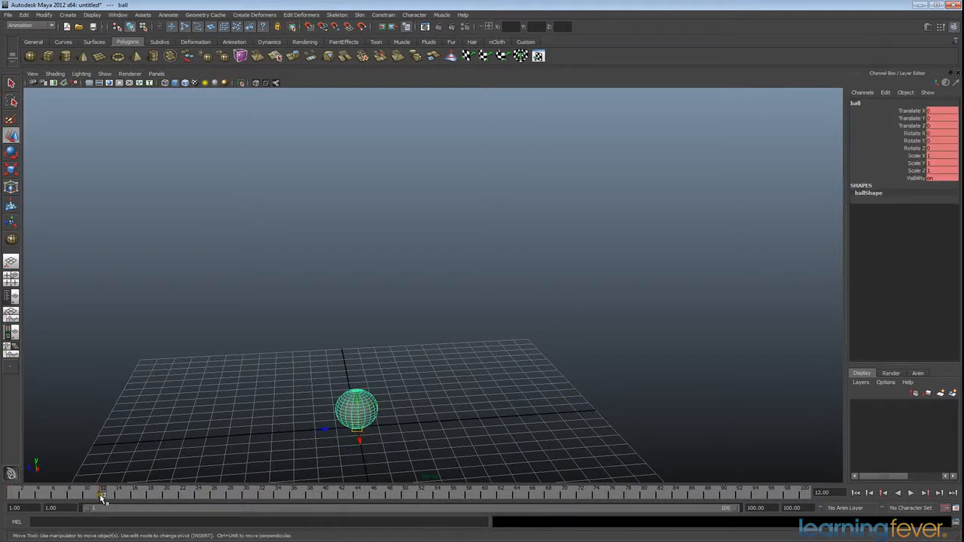
click(17, 494)
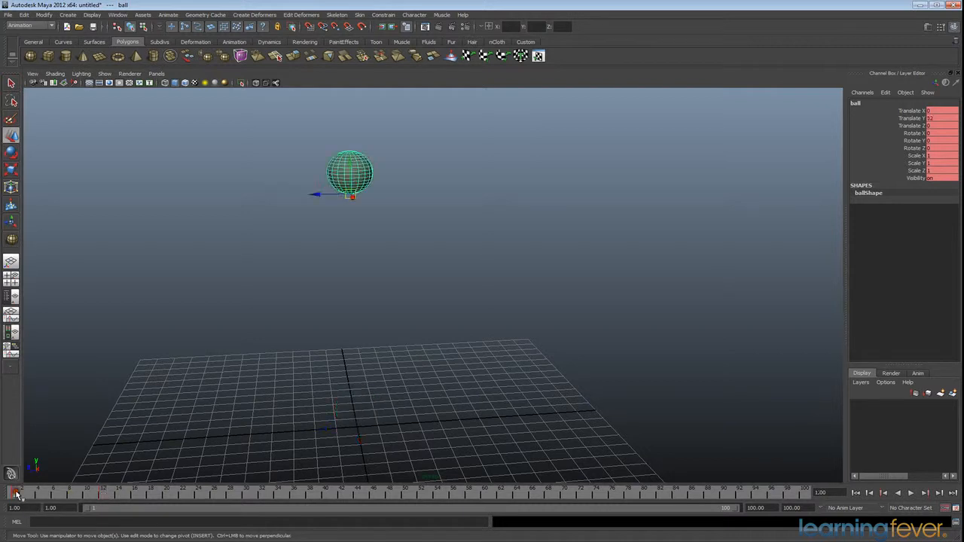
click(103, 495)
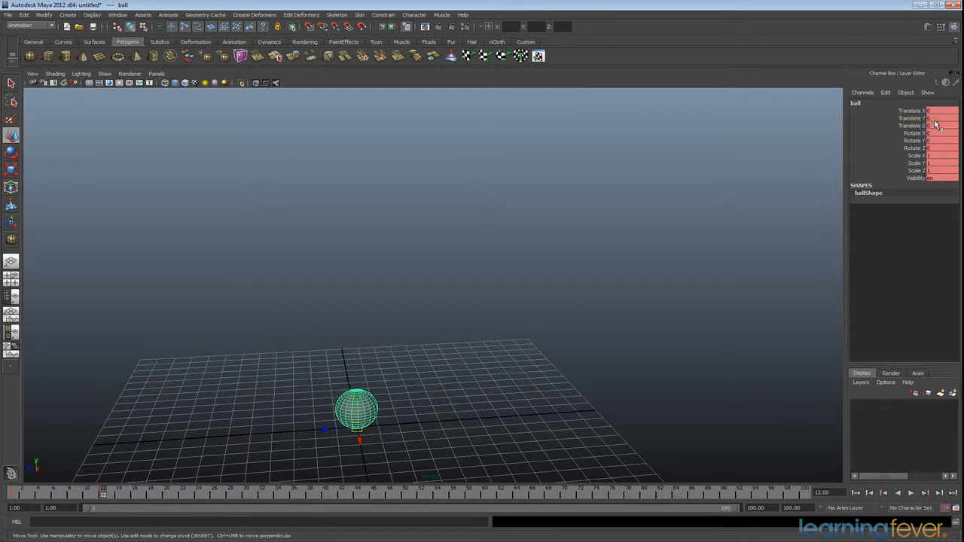
Key the top of the first rebound at frame 22 by setting the ball's Translate Y to 7
alt+drag(495, 418, 470, 395)
mouse_move(103, 495)
mouse_down()
mouse_move(2, 492)
mouse_move(155, 502)
mouse_move(11, 502)
mouse_move(182, 499)
mouse_up()
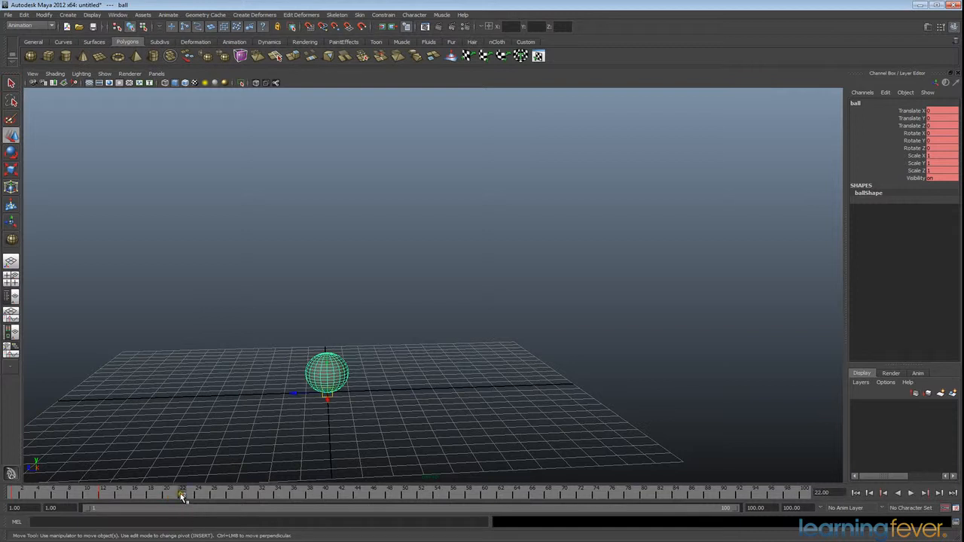
drag(335, 364, 334, 242)
double_click(942, 118)
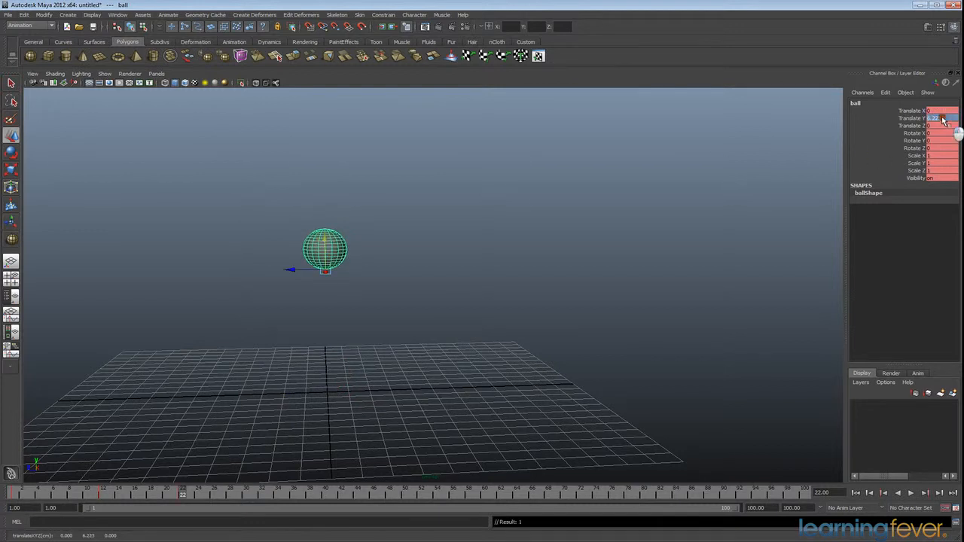
text(7)
key(Return)
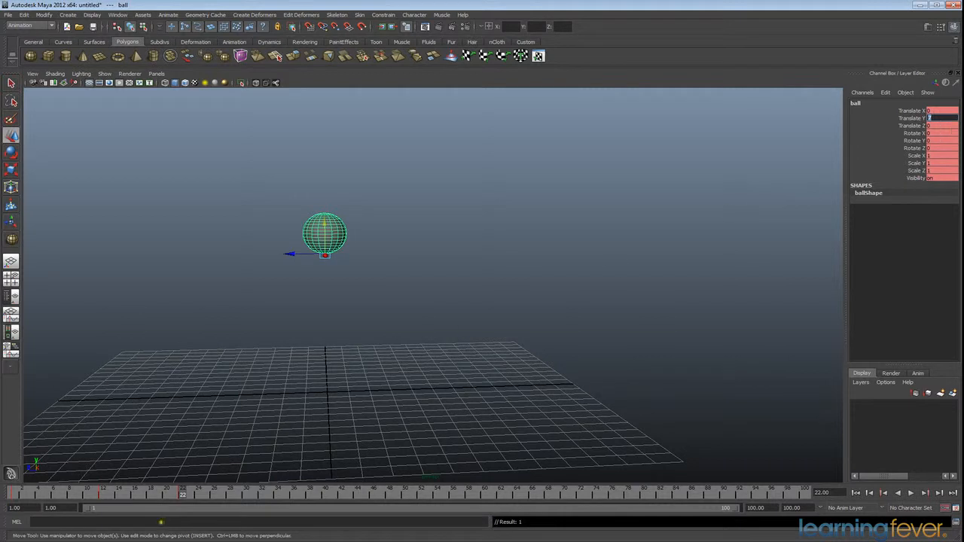
Key the ball's Translate Y at 0 on frame 32 and at 3 on frame 41
drag(182, 499, 214, 498)
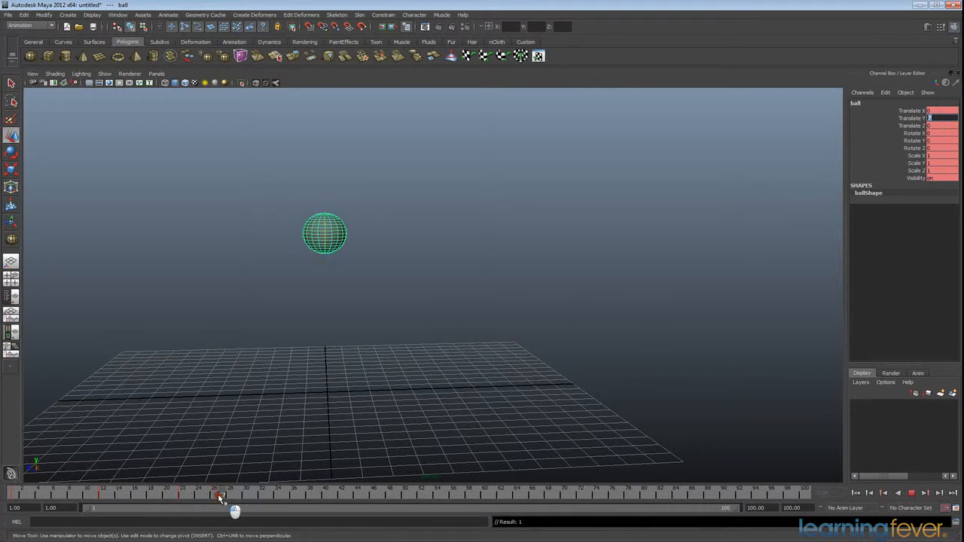
drag(220, 499, 265, 499)
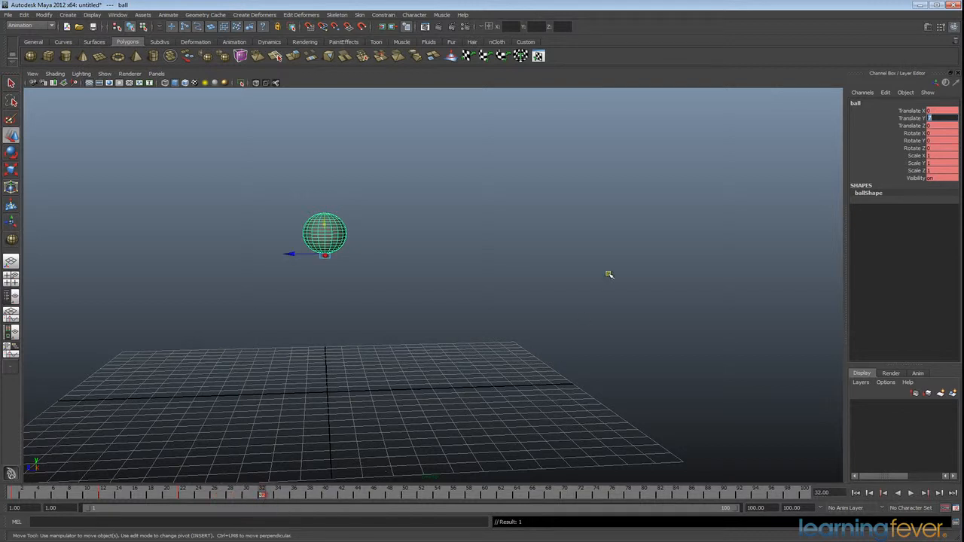
key(Return)
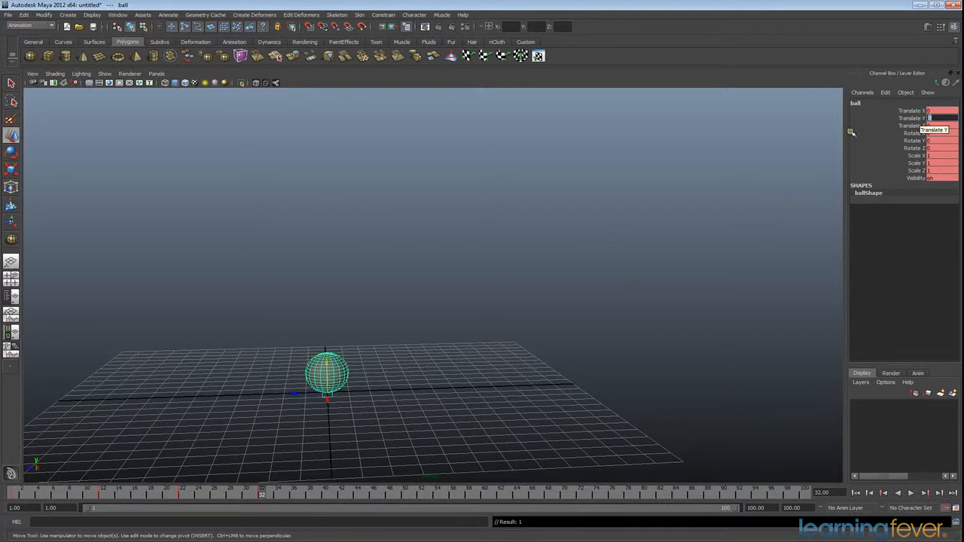
drag(263, 496, 334, 495)
text(3)
key(Return)
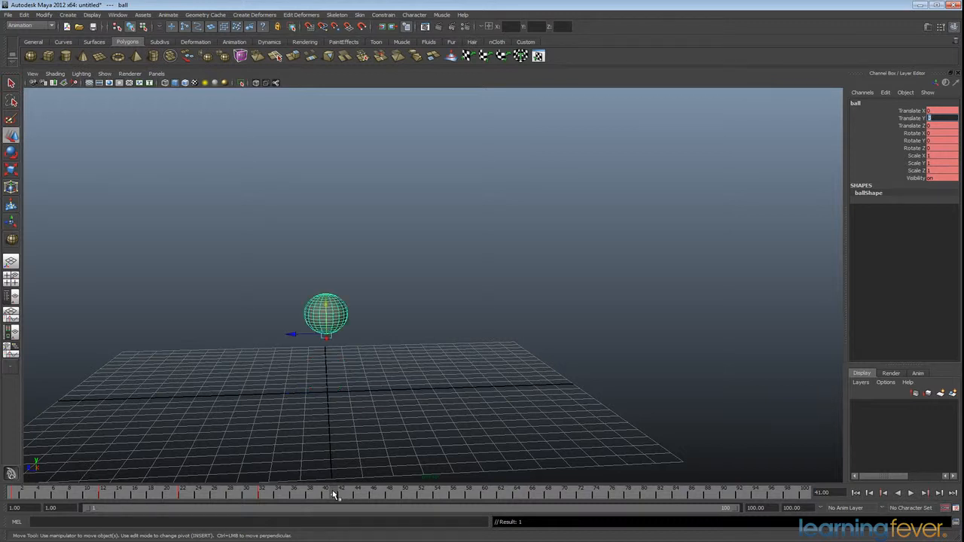
Key the ball's Translate Y at 0 on frame 48 and at 0.2 on frame 63
mouse_move(334, 495)
mouse_down()
mouse_move(409, 502)
mouse_move(390, 492)
mouse_up()
text(0)
key(Return)
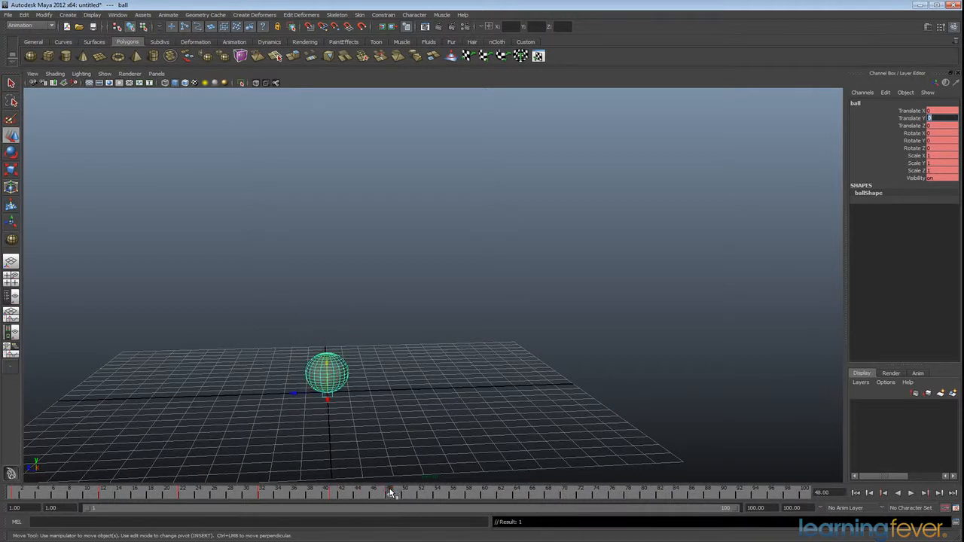
drag(390, 492, 509, 496)
text(.2)
key(Return)
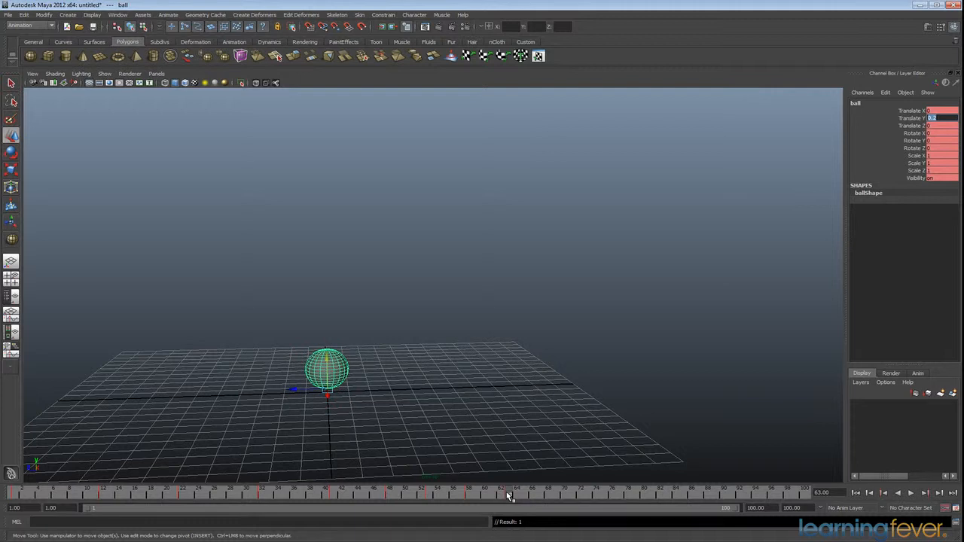
Key the ball's Translate Y at 0 on frame 67
mouse_move(509, 496)
mouse_down()
mouse_move(553, 501)
mouse_move(540, 498)
mouse_up()
text(0)
key(Return)
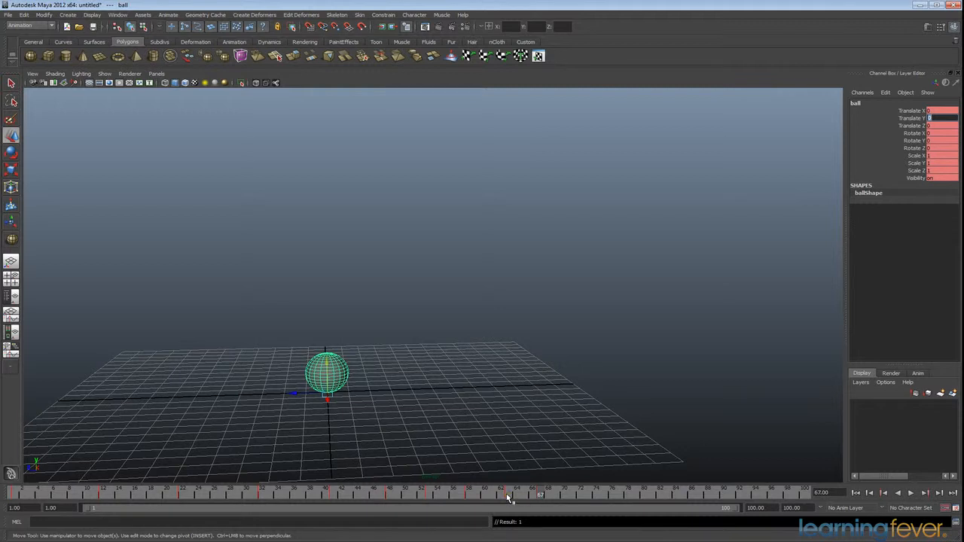
Play the bounce from the start of the timeline and scrub past the last key to frame 77
mouse_move(509, 498)
mouse_down()
mouse_move(531, 498)
mouse_move(183, 498)
mouse_up()
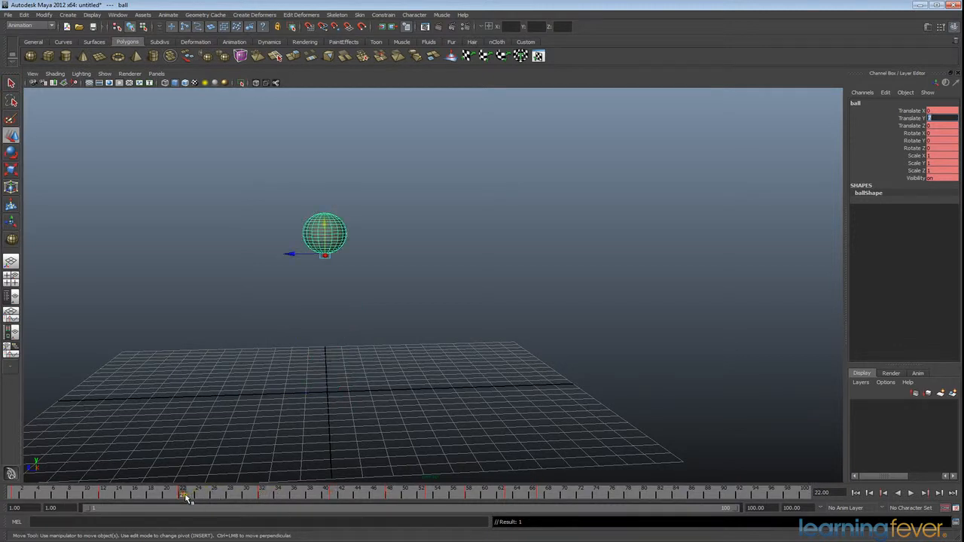
click(857, 494)
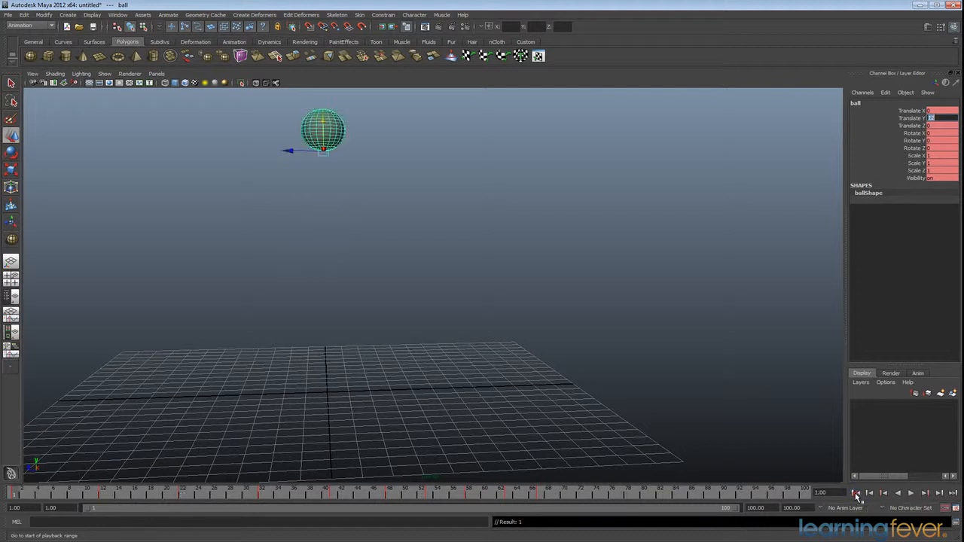
click(911, 493)
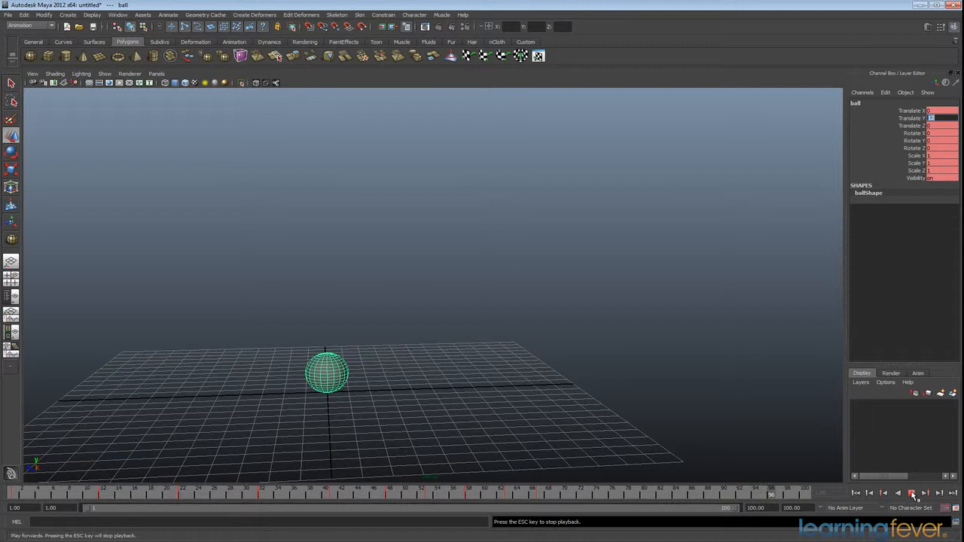
click(912, 494)
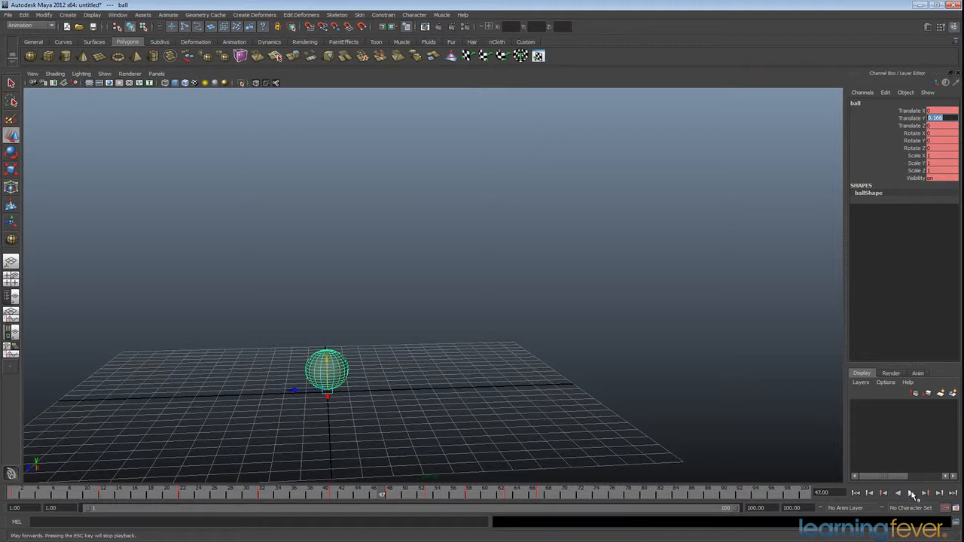
drag(384, 499, 620, 495)
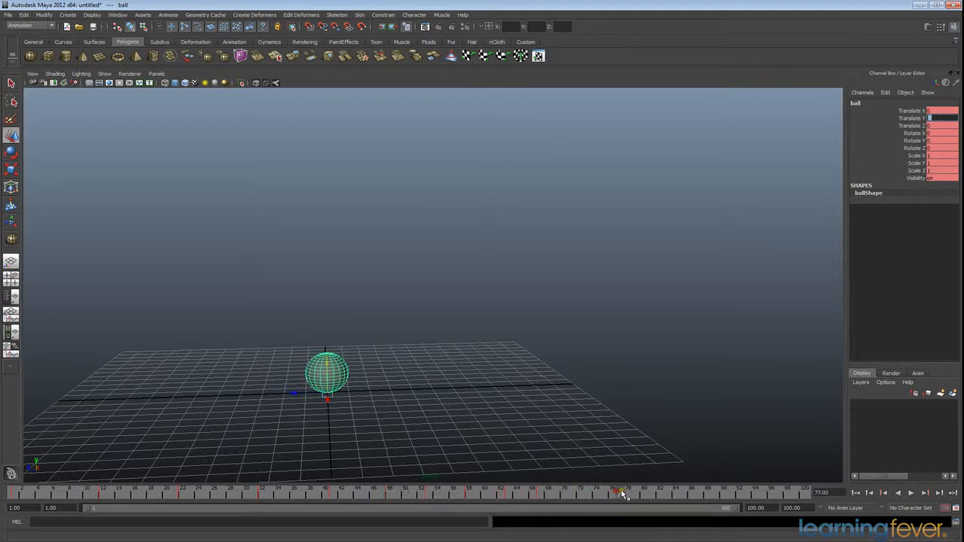
Set the timeline's playback speed to Real-time
right_click(913, 495)
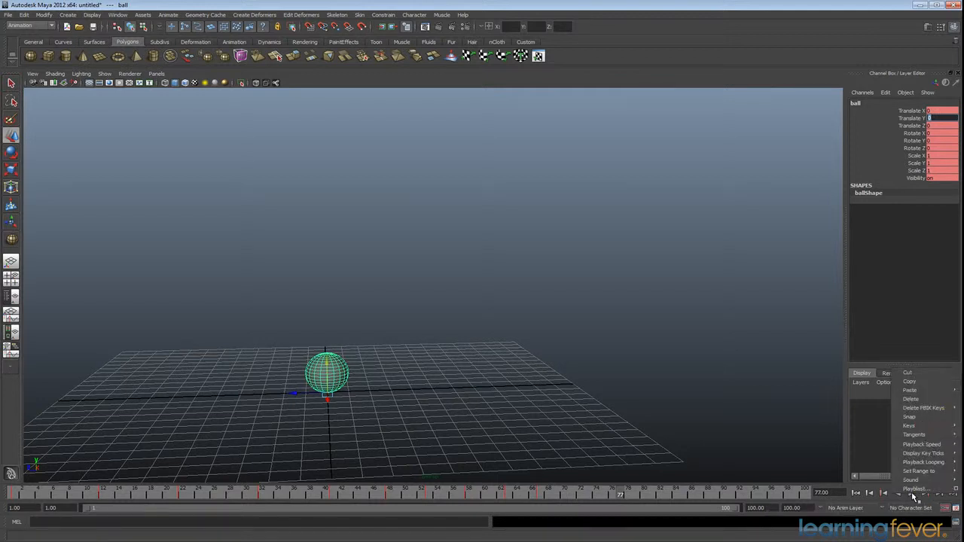
mouse_move(916, 447)
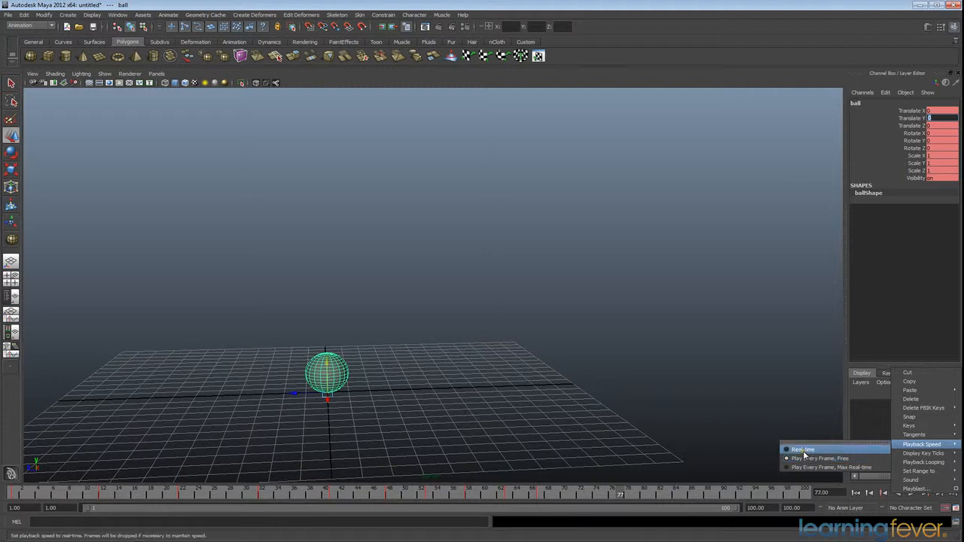
click(803, 451)
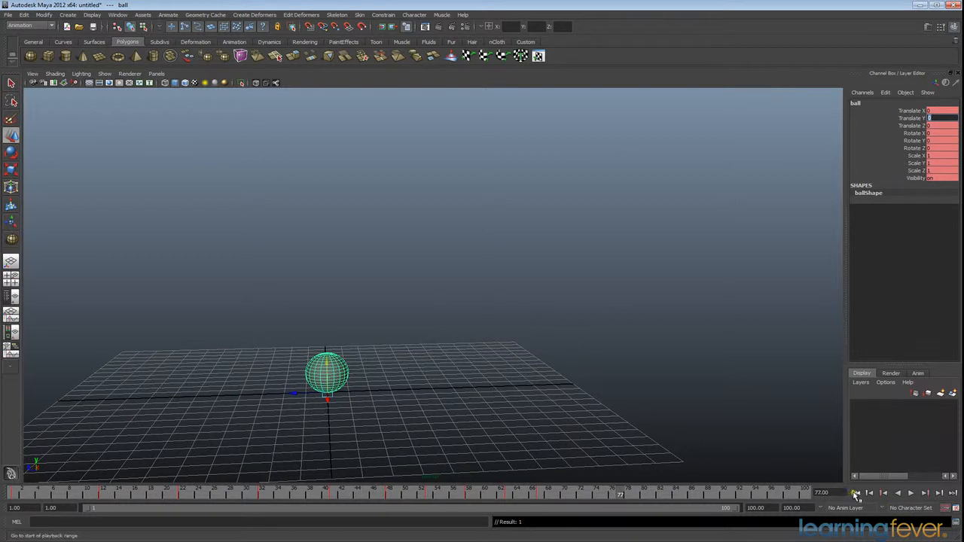
Replay the bounce from frame 1 and scrub through the first fall and rebound to examine the ball's timing
click(856, 494)
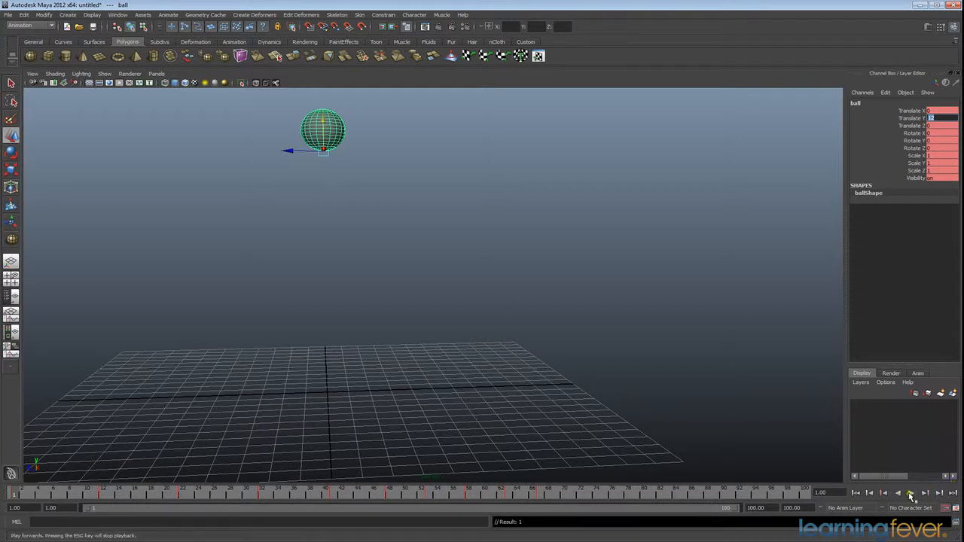
click(911, 493)
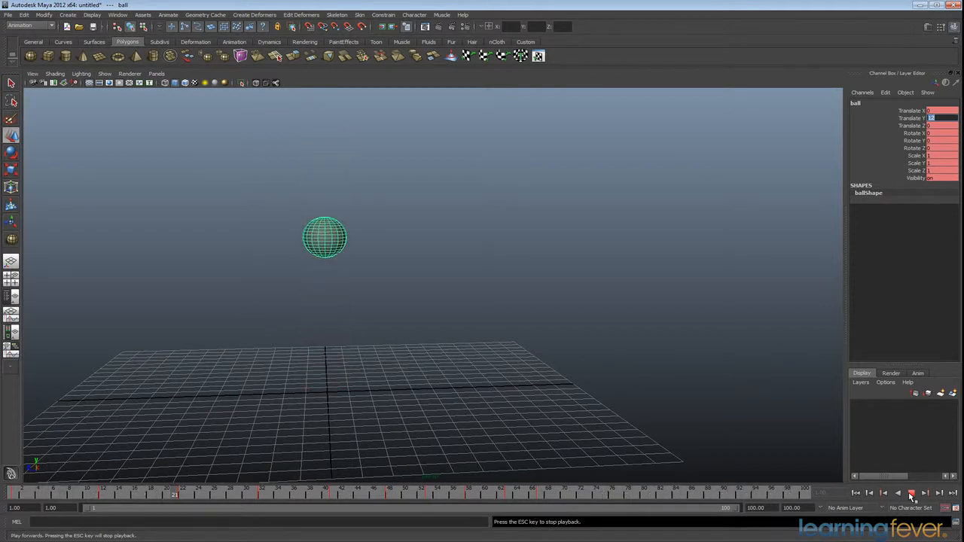
click(912, 494)
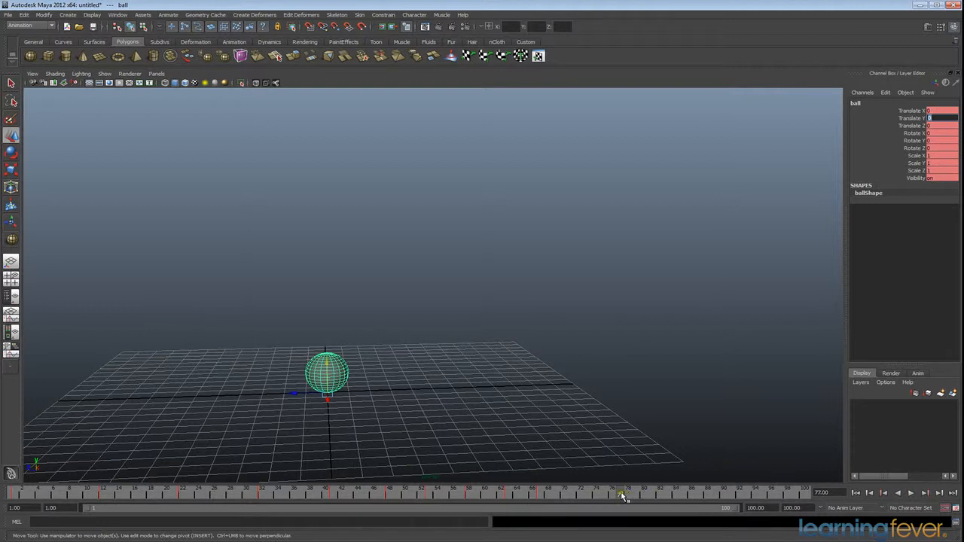
key(alt+v)
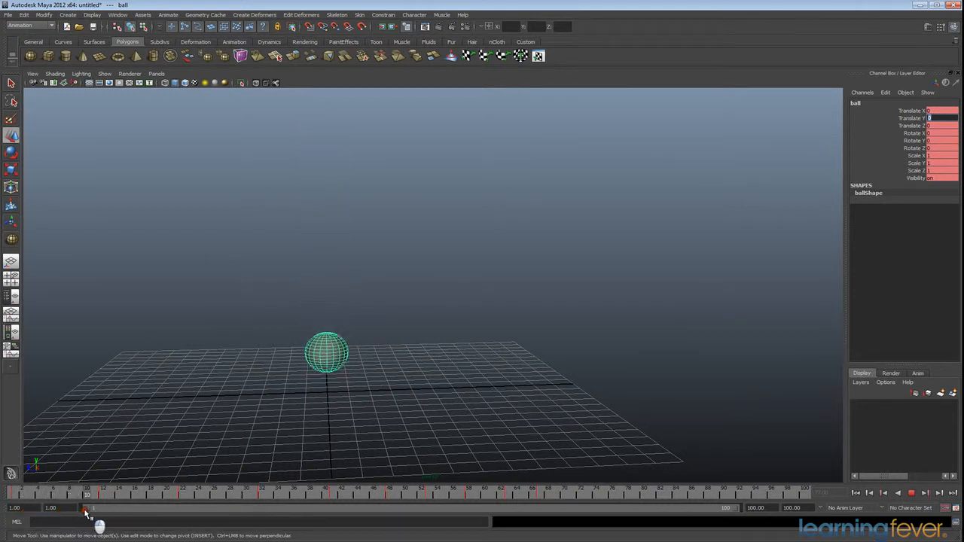
click(14, 512)
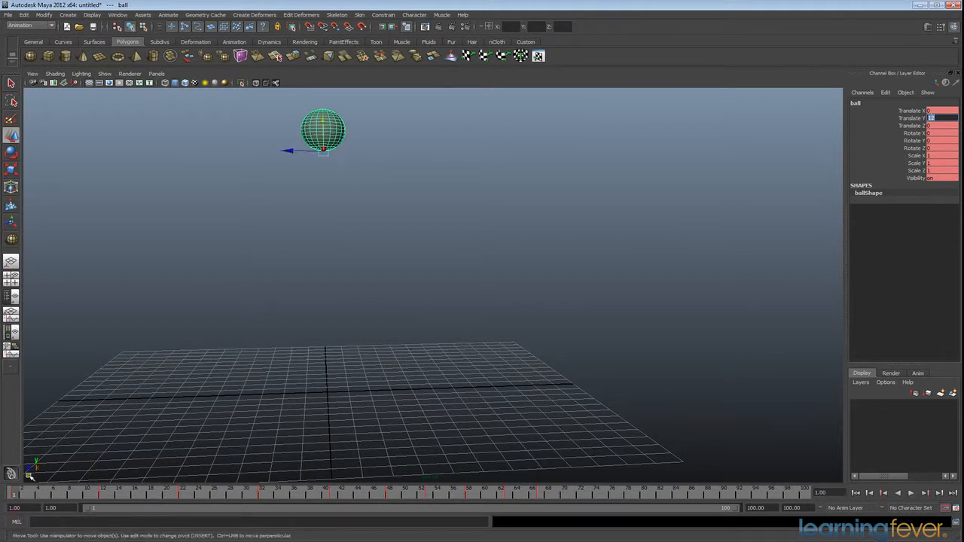
key(alt+v)
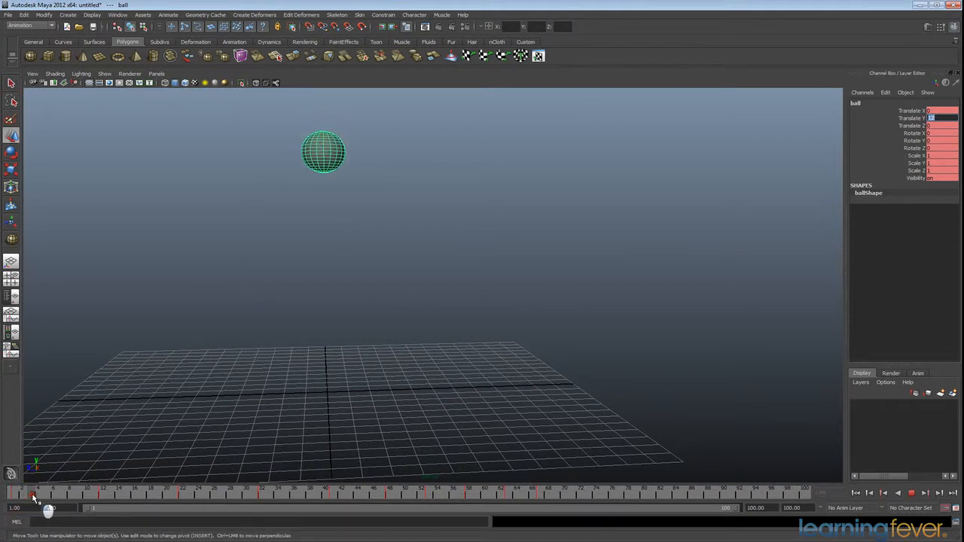
drag(82, 499, 103, 499)
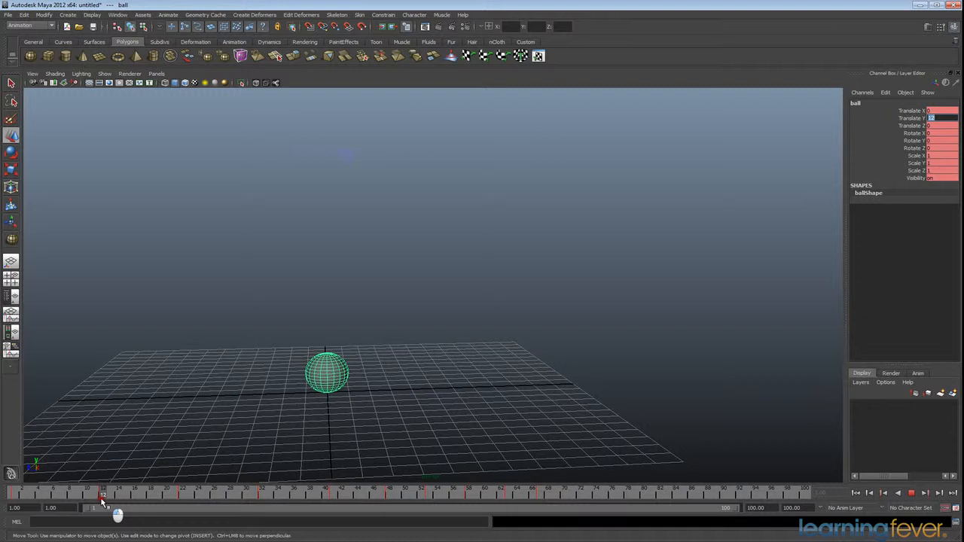
mouse_move(104, 499)
mouse_down()
mouse_move(19, 498)
mouse_move(308, 501)
mouse_move(230, 496)
mouse_up()
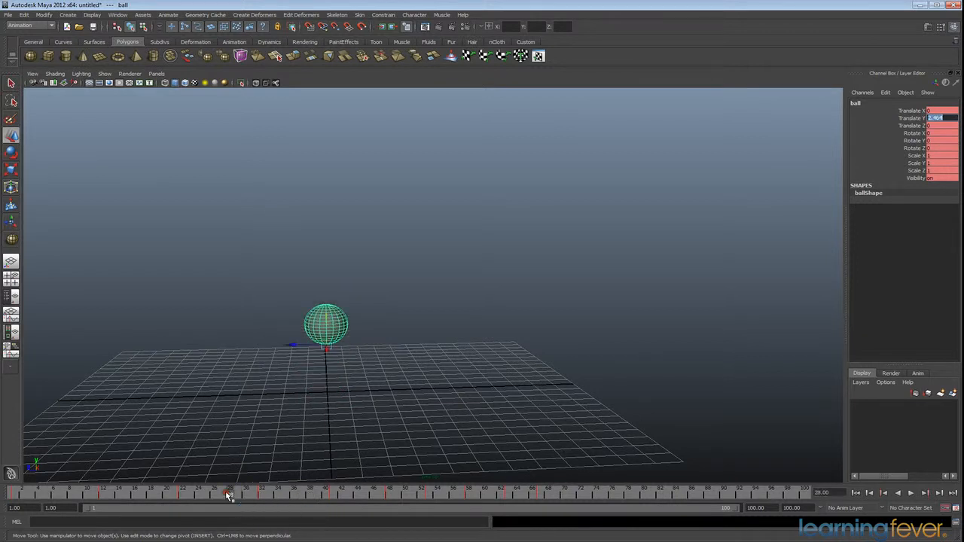
Switch to the Persp/Graph layout, enlarge the perspective view, frame all the ball's curves and play the bounce against them
click(13, 316)
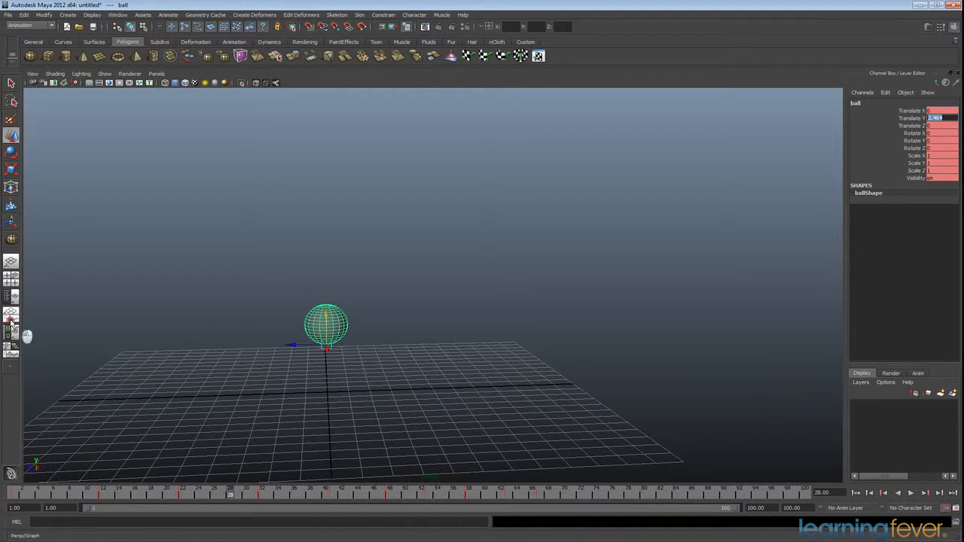
click(10, 322)
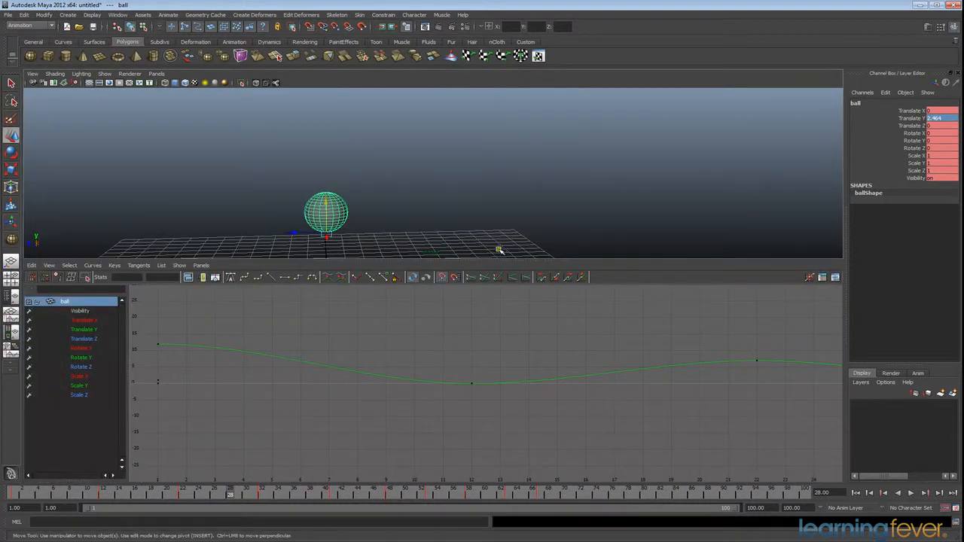
drag(497, 259, 496, 321)
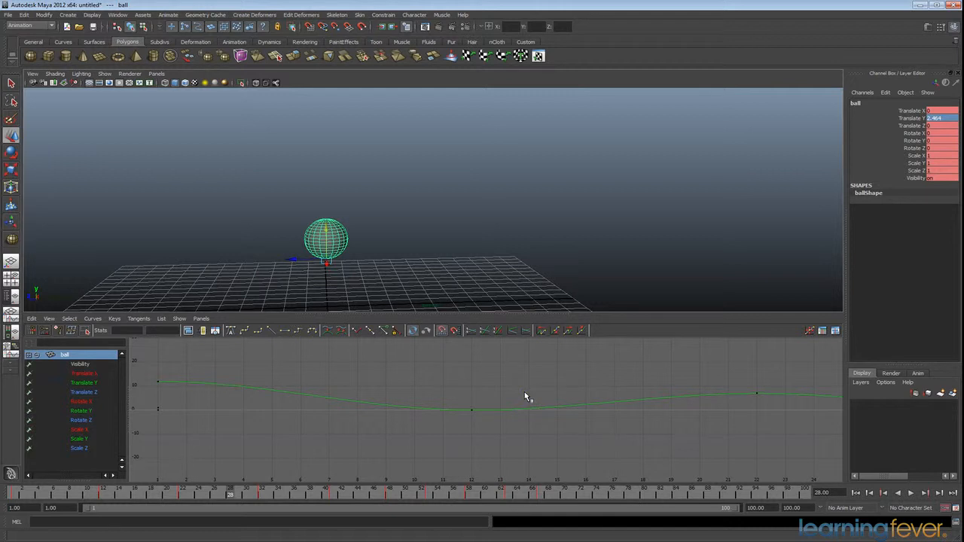
key(a)
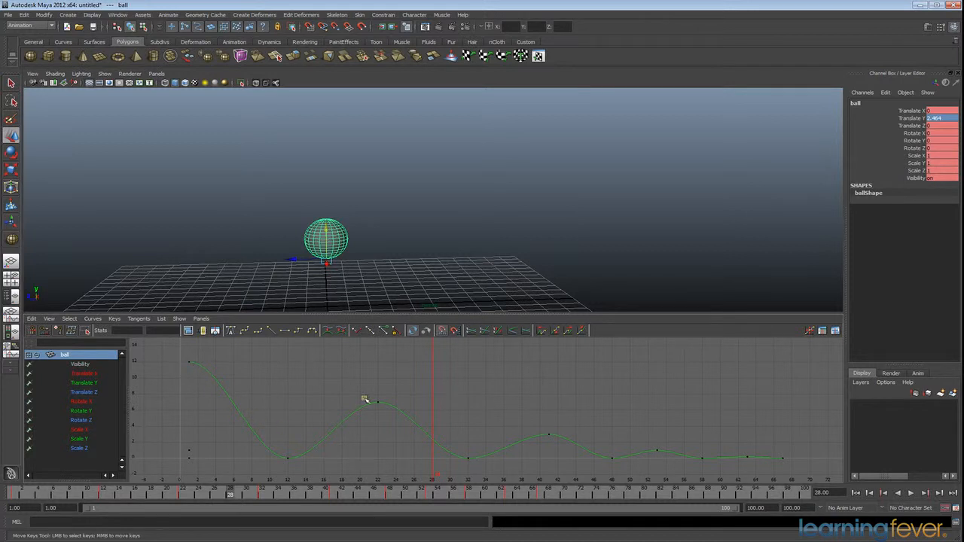
key(alt+v)
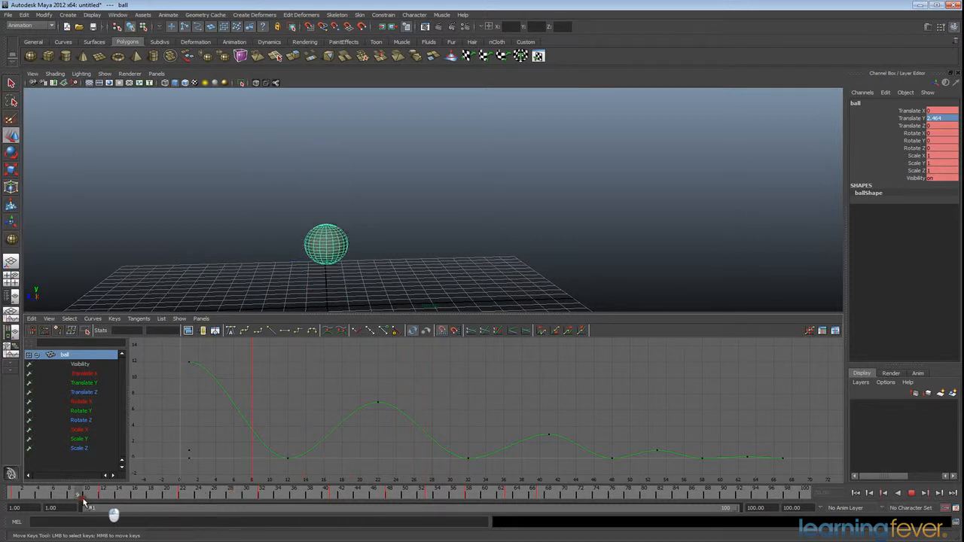
mouse_move(22, 506)
mouse_down()
mouse_move(12, 507)
mouse_move(436, 529)
mouse_up()
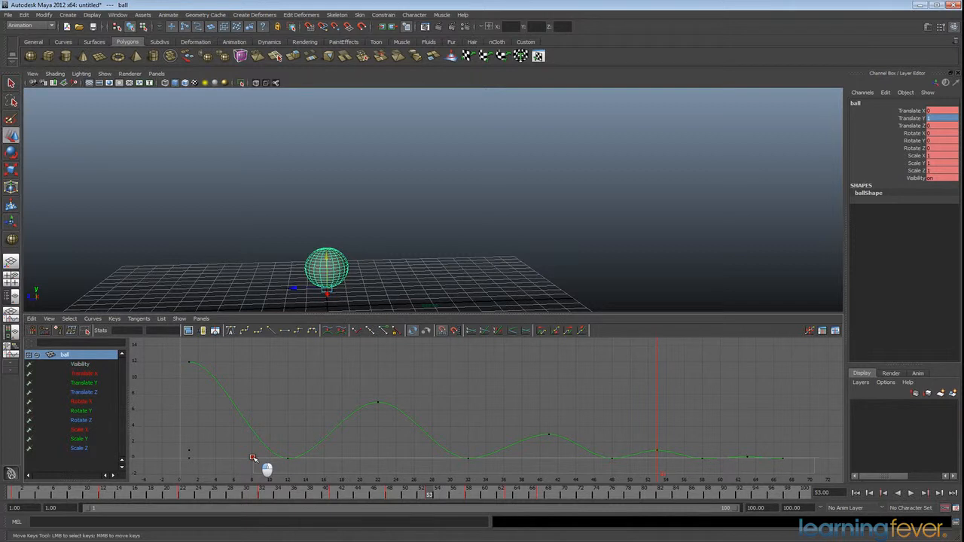
Apply linear tangents to the ground-contact keys of the ball's Translate Y curve at frames 12, 32, 48, 58 and 67
click(253, 458)
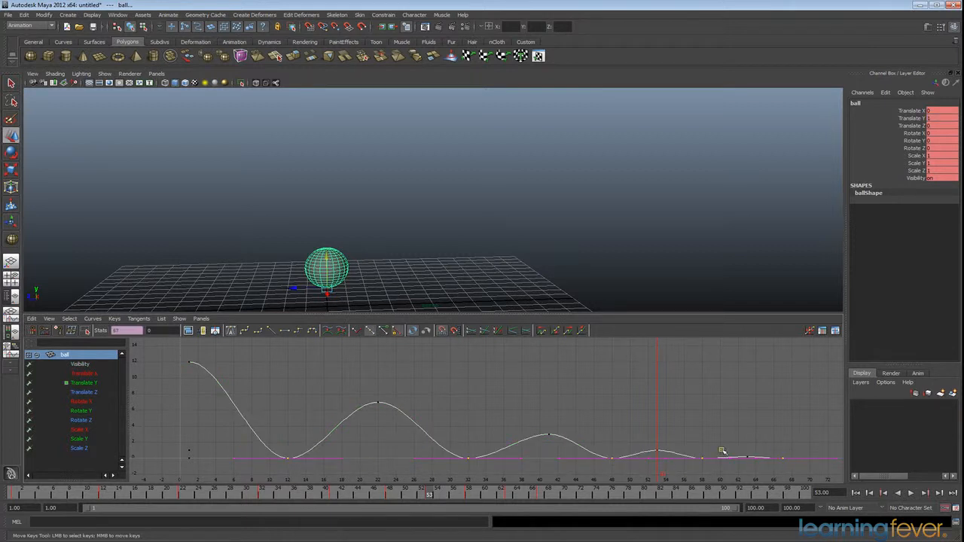
click(284, 458)
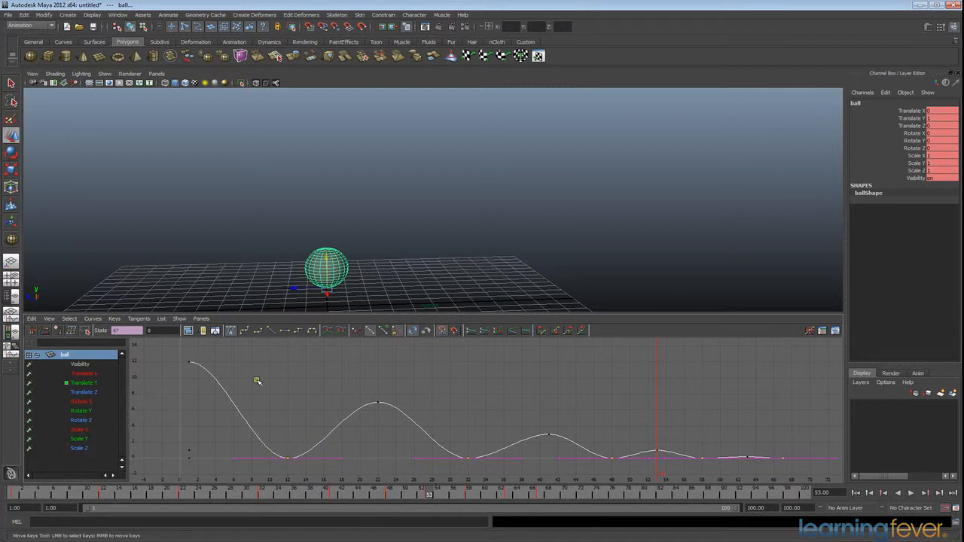
click(274, 331)
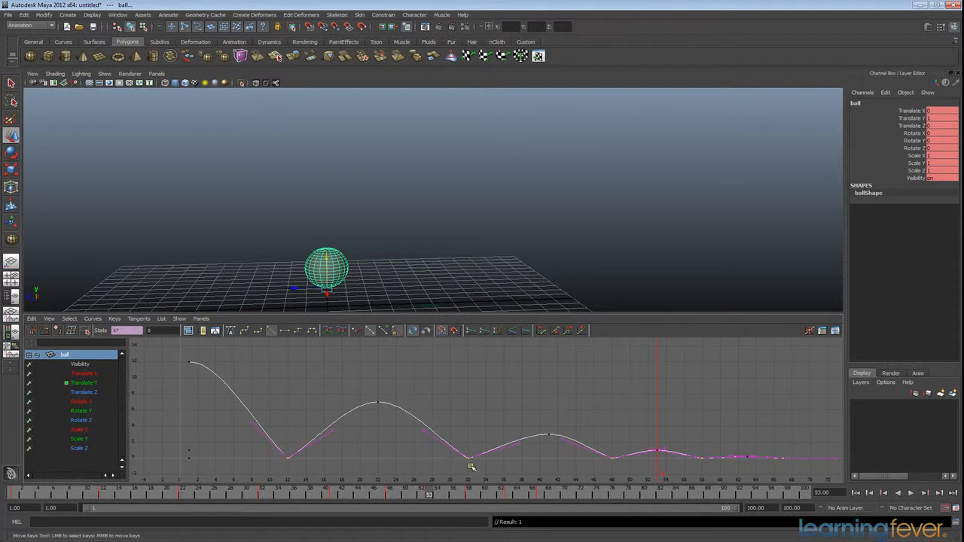
Play the animation from the first frame to check the bounce with the linear ground contacts
drag(708, 496, 1, 497)
click(912, 493)
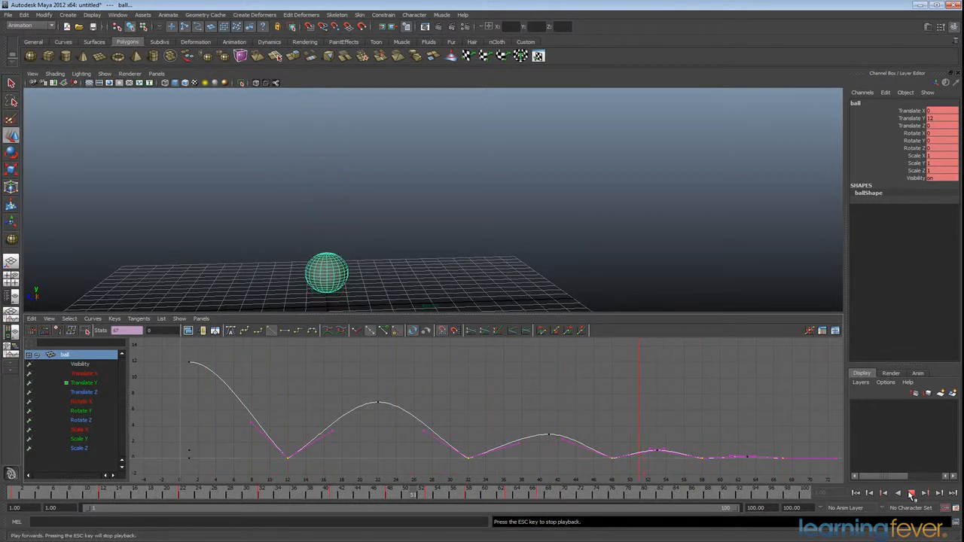
click(912, 494)
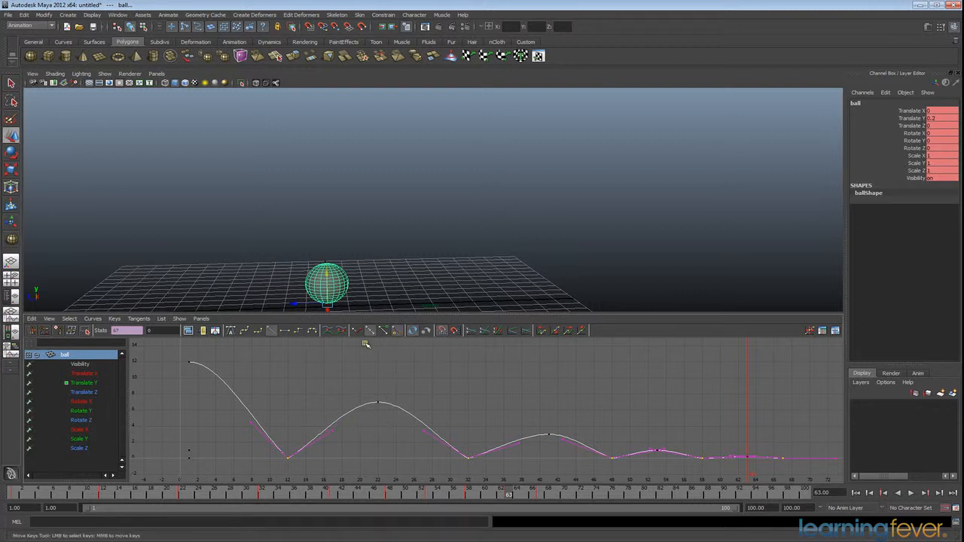
Break the tangents of the Translate Y key at frame 12 so its two handles move independently
drag(217, 417, 787, 454)
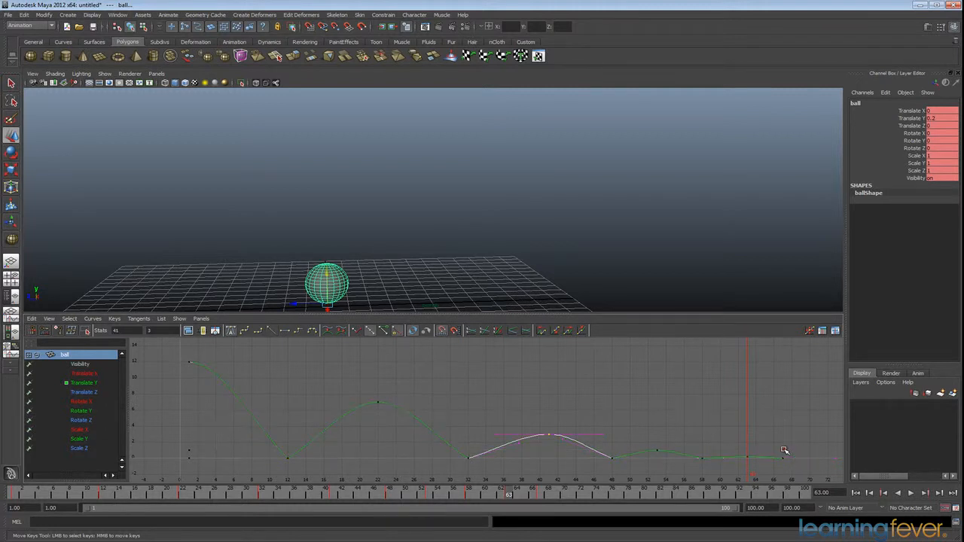
drag(235, 436, 349, 469)
drag(229, 421, 367, 434)
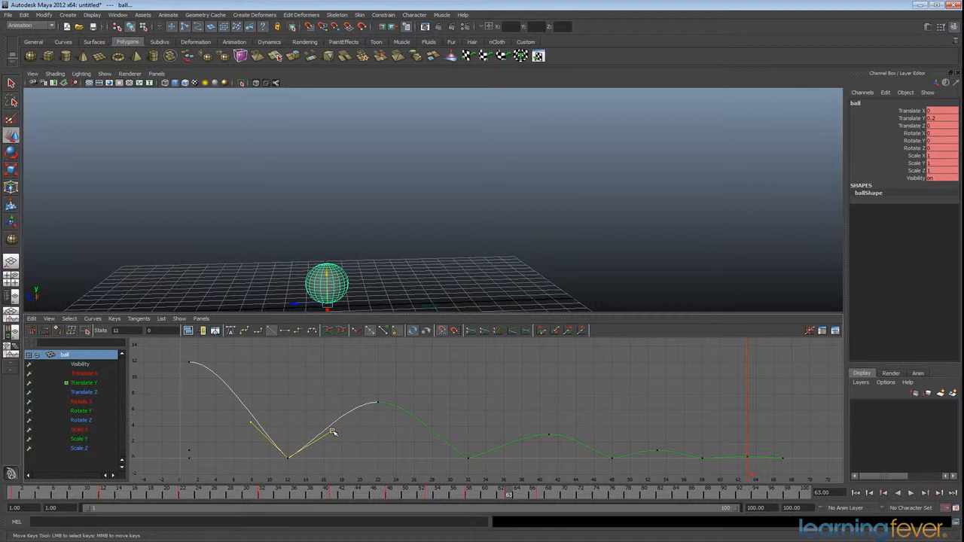
mouse_move(334, 434)
mouse_down()
mouse_move(319, 414)
mouse_move(308, 418)
mouse_move(317, 412)
mouse_move(337, 427)
mouse_move(353, 450)
mouse_move(301, 415)
mouse_move(325, 428)
mouse_up()
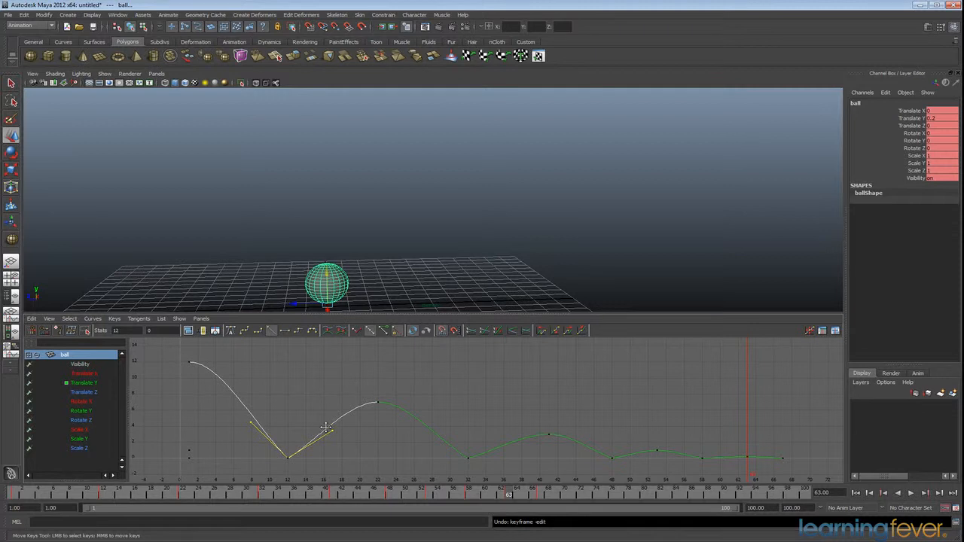
click(357, 333)
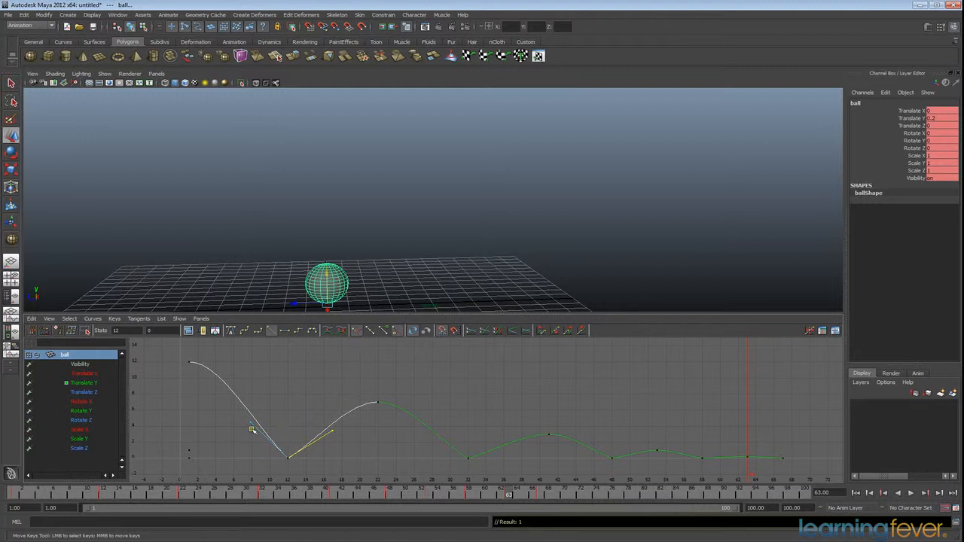
Steepen the incoming and outgoing tangent handles of the frame 12 key into a narrow V with rounded arcs on both sides
middle_drag(238, 418, 260, 435)
key(ctrl+z)
click(287, 406)
click(289, 459)
click(251, 425)
middle_drag(252, 424, 269, 416)
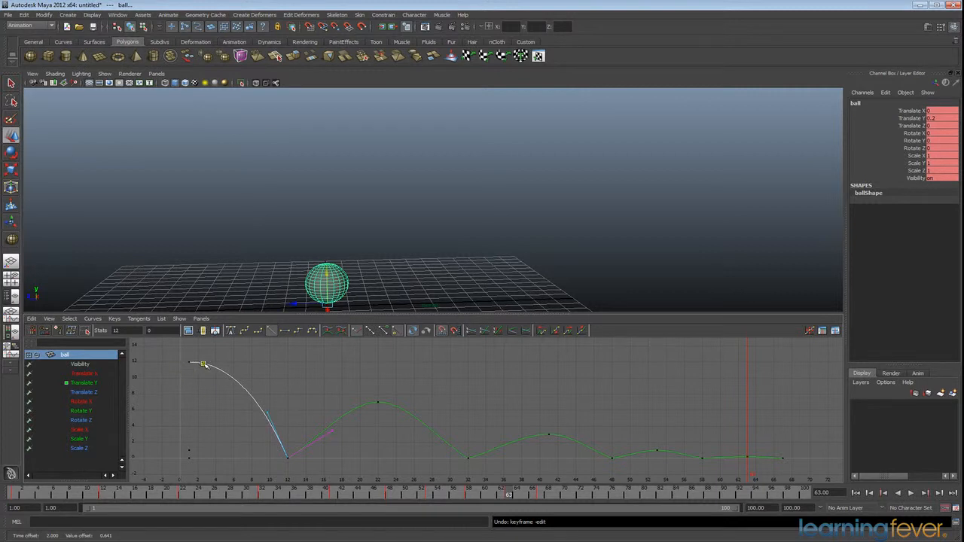
drag(320, 418, 348, 441)
middle_drag(333, 429, 313, 419)
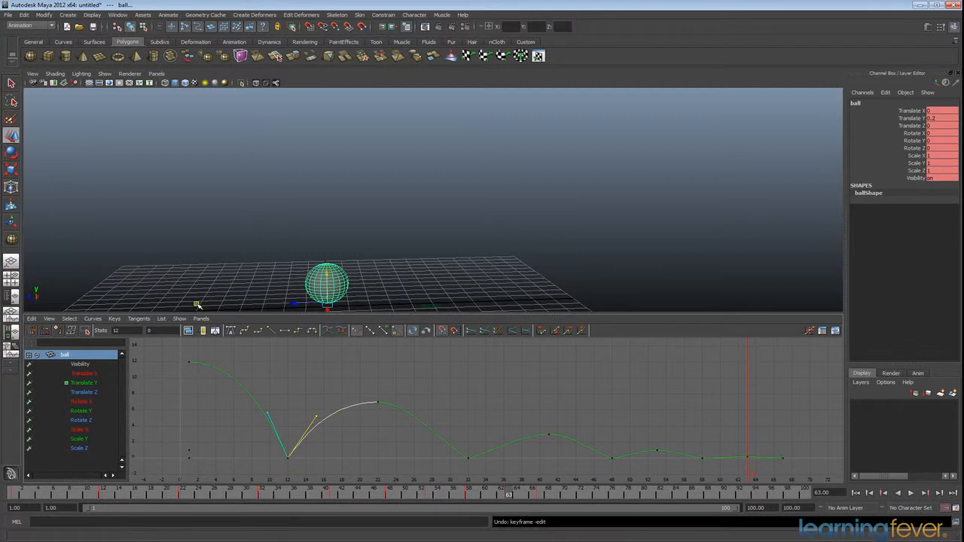
Break the tangents of the Translate Y key at frame 32 and steepen both handles into a sharp V
drag(461, 443, 485, 469)
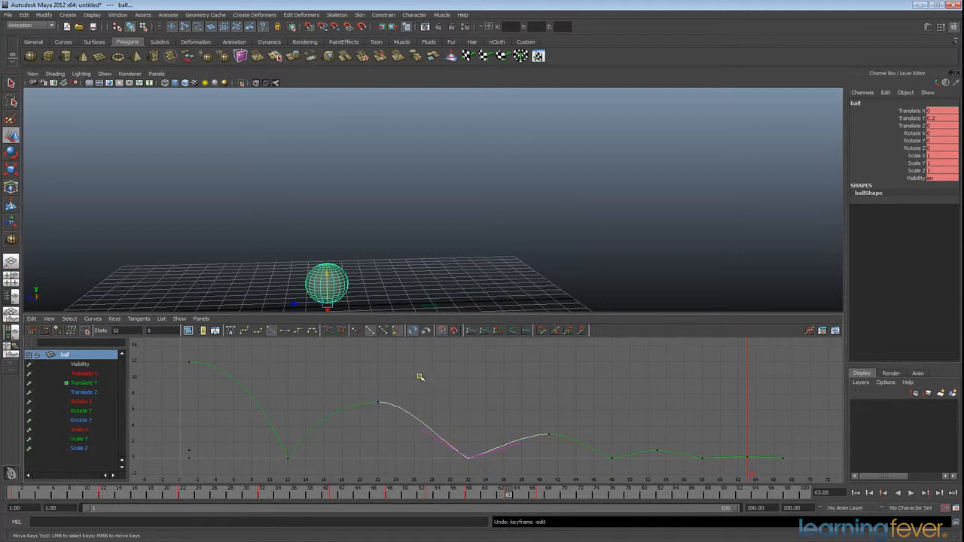
click(361, 334)
drag(401, 425, 443, 453)
middle_drag(423, 430, 442, 418)
drag(501, 432, 533, 459)
middle_drag(520, 446, 512, 426)
Break the tangents of the Translate Y key at frame 48 and raise its incoming and outgoing handles for a sharp contact
drag(597, 441, 624, 471)
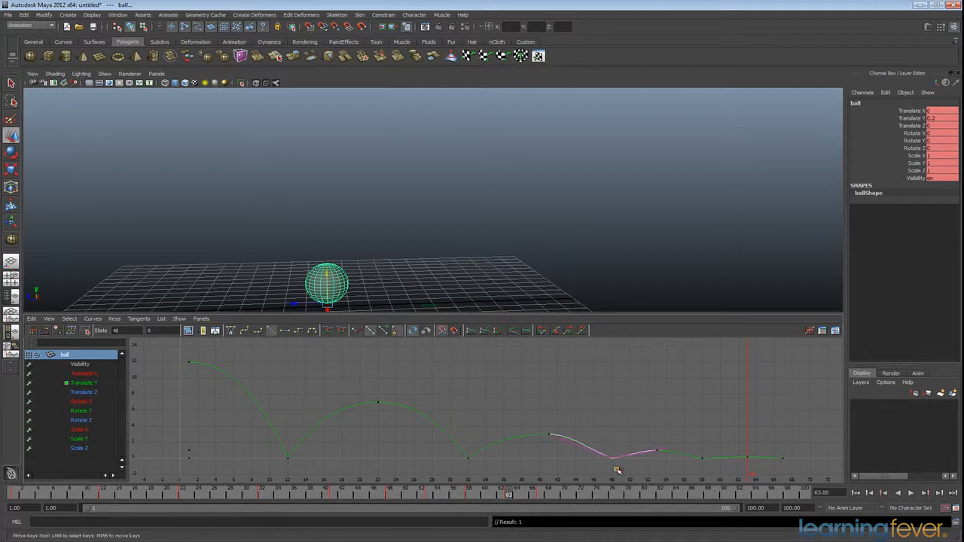
drag(558, 431, 572, 452)
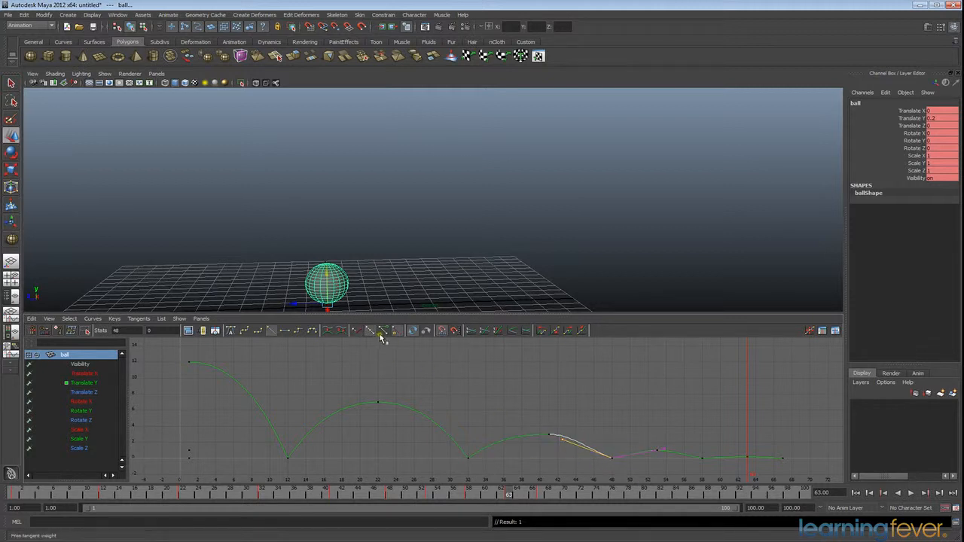
click(356, 330)
middle_drag(562, 440, 574, 424)
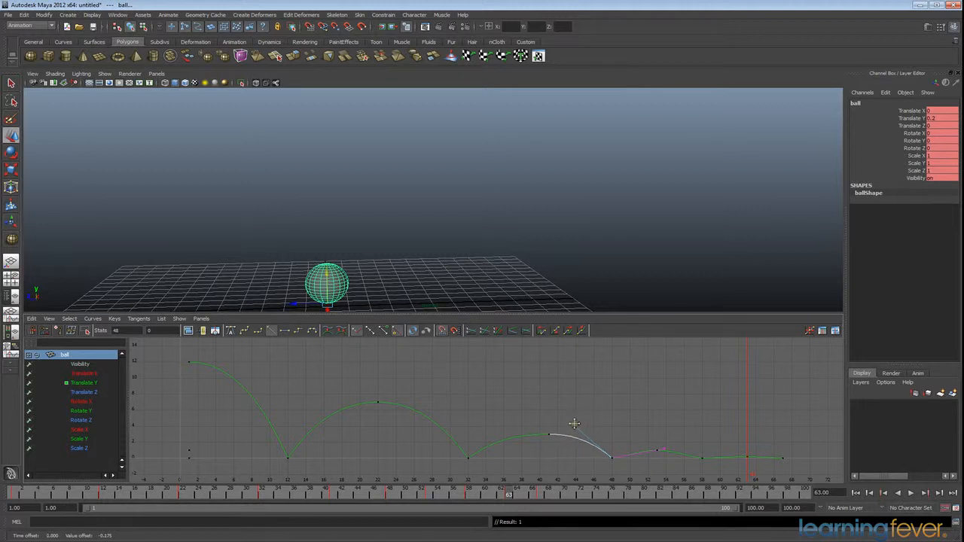
click(660, 450)
middle_drag(665, 449, 663, 436)
Break the tangents of the Translate Y key at frame 58 and slightly raise both handles for a sharp, shallow contact
drag(687, 443, 709, 468)
drag(645, 441, 650, 456)
middle_drag(650, 455, 654, 437)
key(ctrl+z)
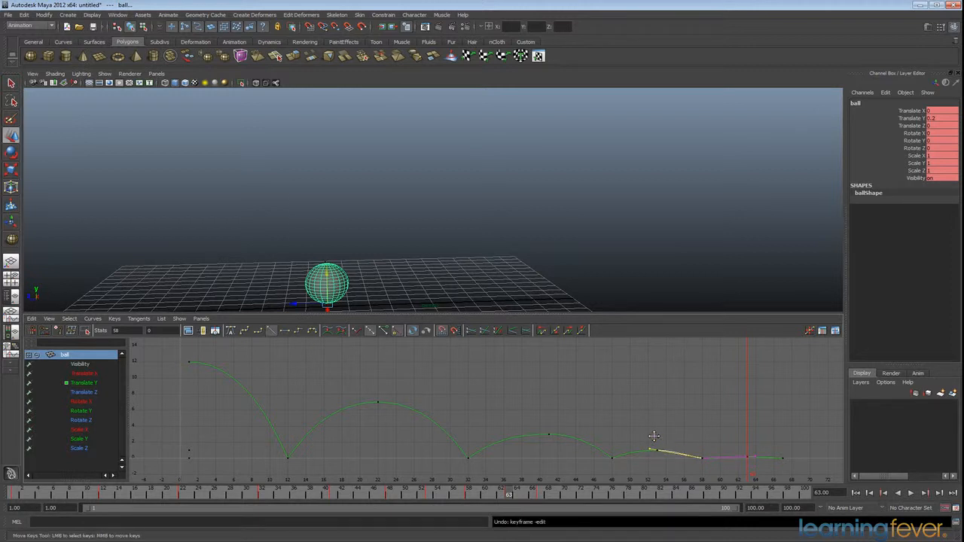
click(355, 330)
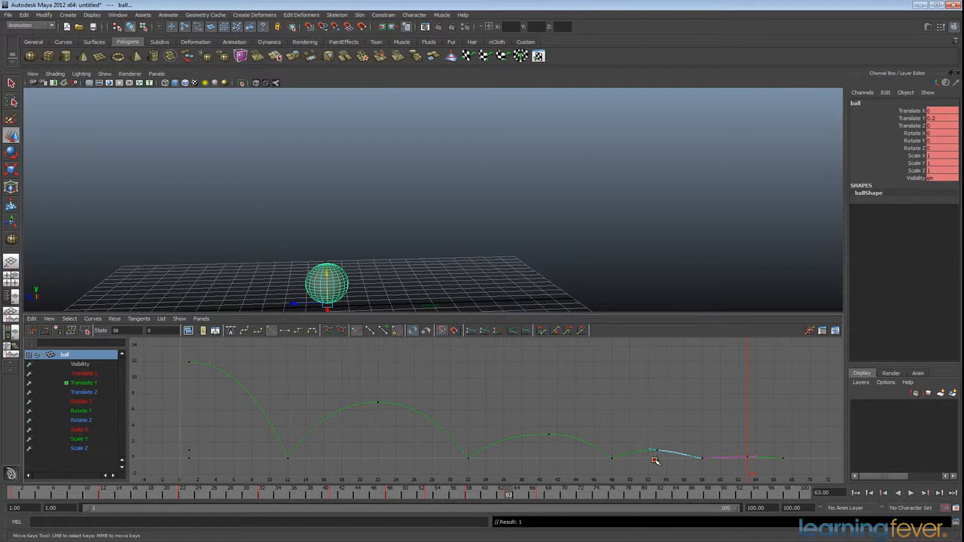
middle_drag(651, 448, 654, 442)
drag(749, 446, 773, 475)
middle_drag(757, 456, 757, 453)
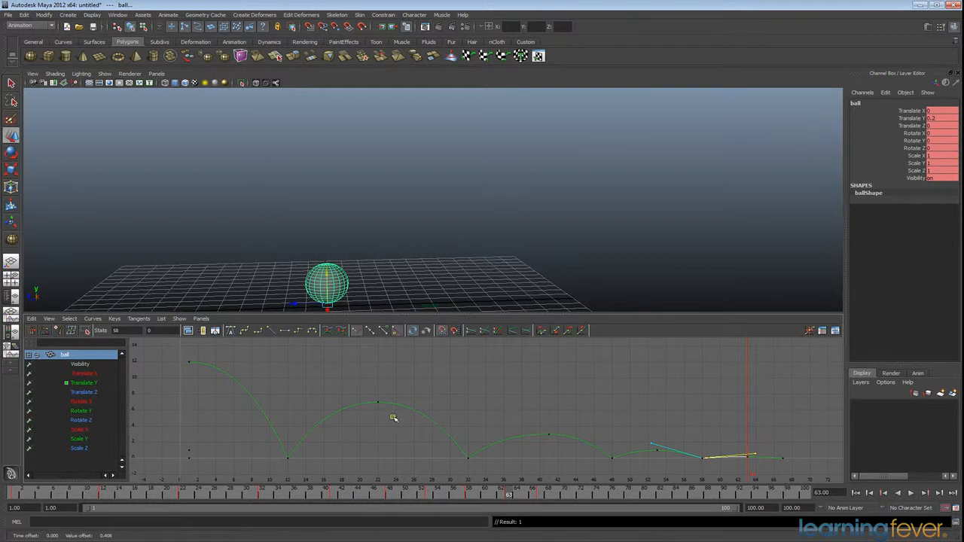
Raise the first rebound's peak key on the Translate Y curve to 7.175, keeping it at frame 22
drag(367, 397, 406, 441)
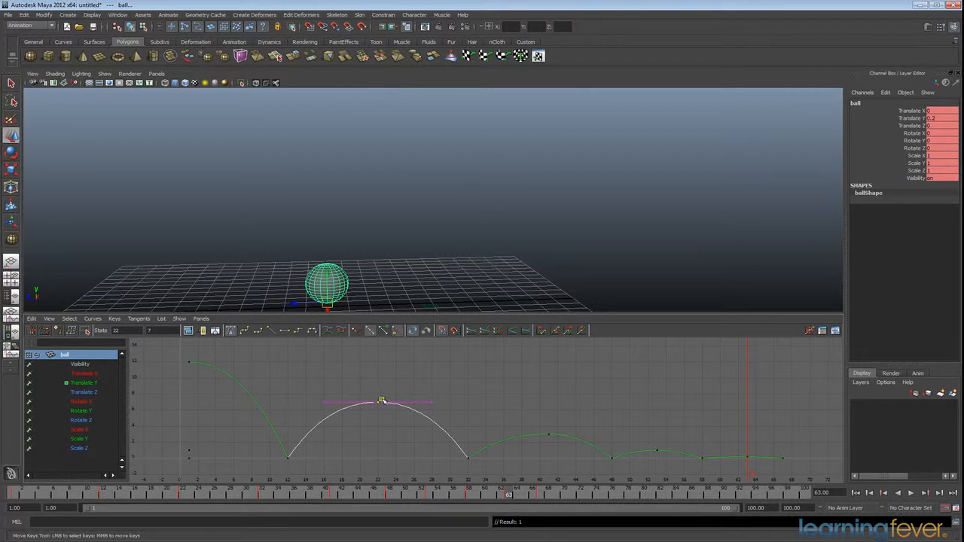
middle_drag(379, 405, 377, 384)
key(ctrl+z)
drag(27, 503, 185, 510)
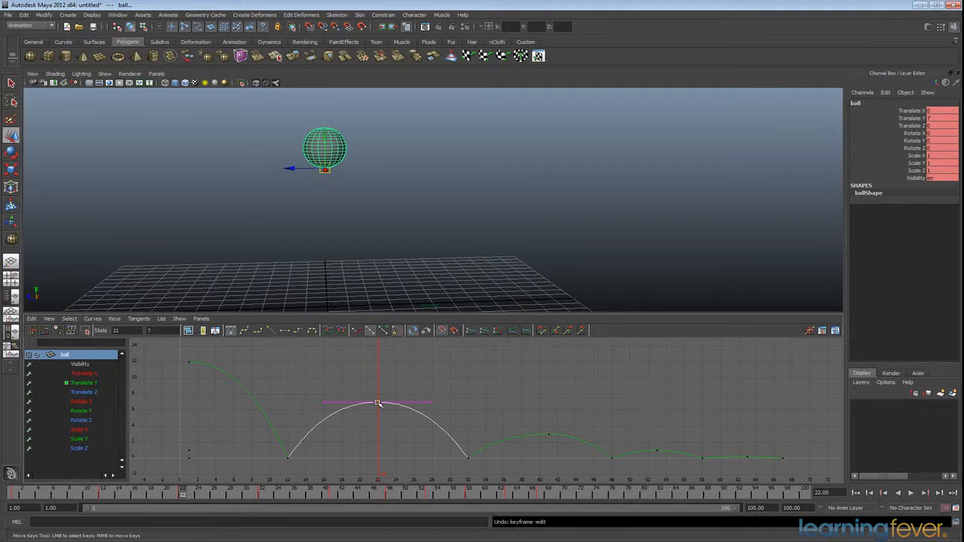
middle_drag(378, 403, 378, 403)
middle_drag(379, 404, 290, 402)
middle_click(378, 402)
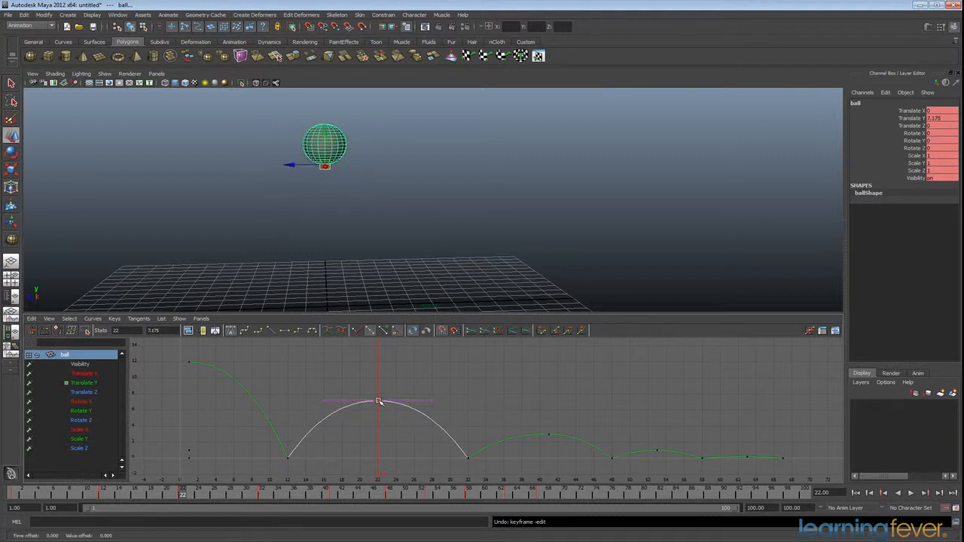
middle_drag(378, 401, 354, 403)
key(ctrl+z)
Play the animation from the first frame to check the bounce with the reshaped ground contacts, and stop it
click(857, 494)
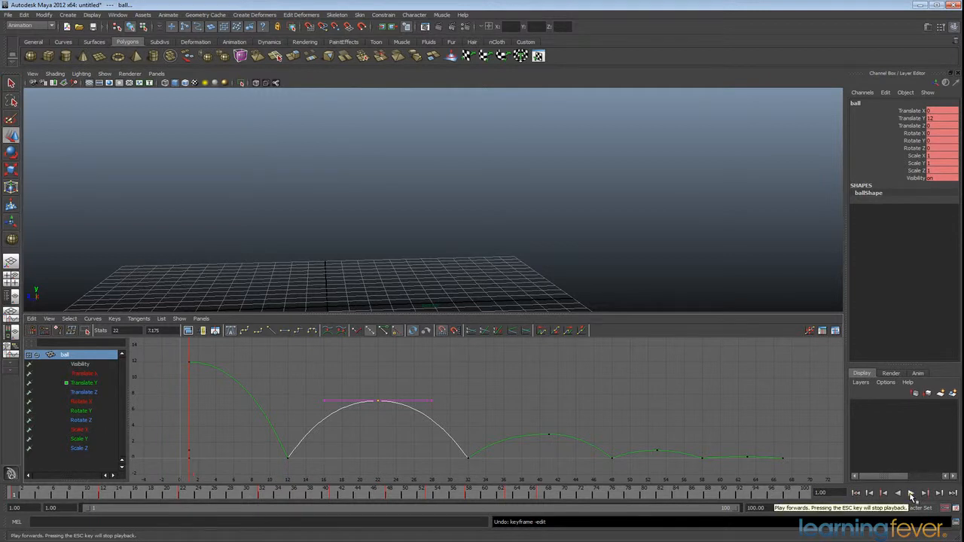
click(912, 494)
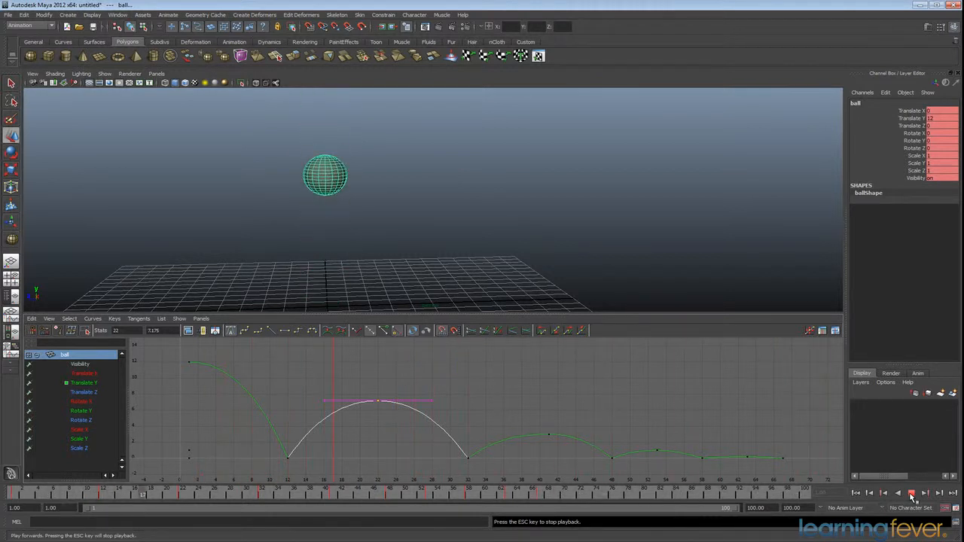
click(911, 496)
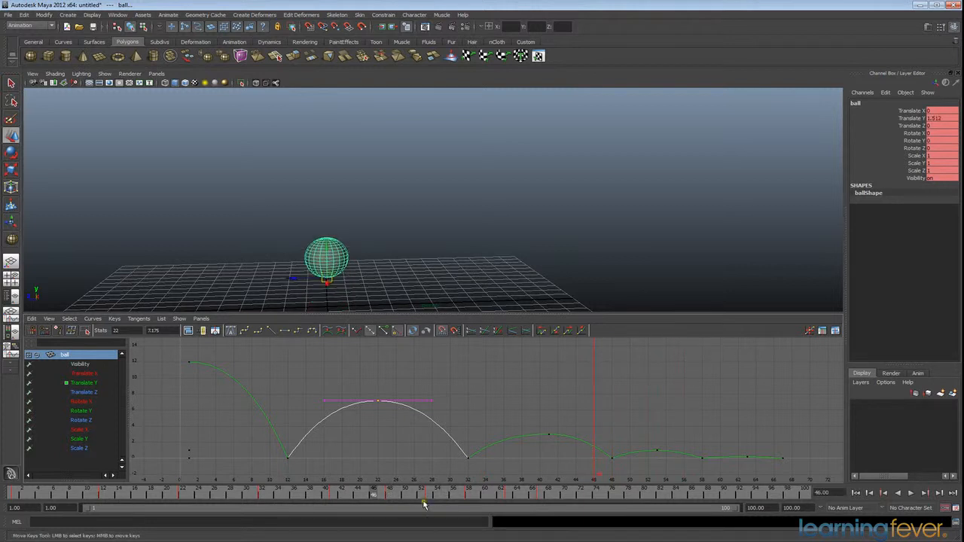
Select the ball's keys from frame 41 to 67 and shift them together one frame earlier, starting at frame 40
mouse_move(383, 497)
mouse_down()
mouse_move(411, 506)
mouse_move(335, 499)
mouse_up()
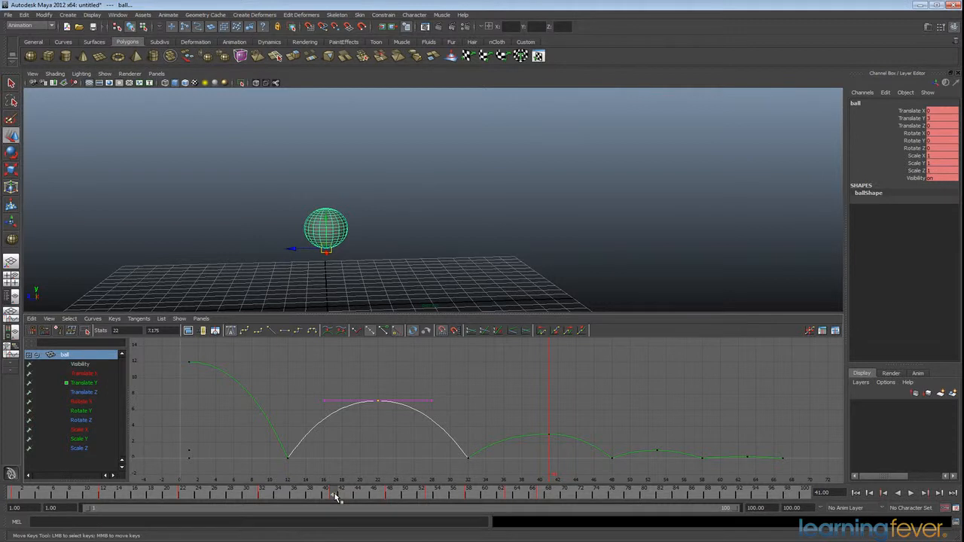
shift+drag(336, 498, 539, 497)
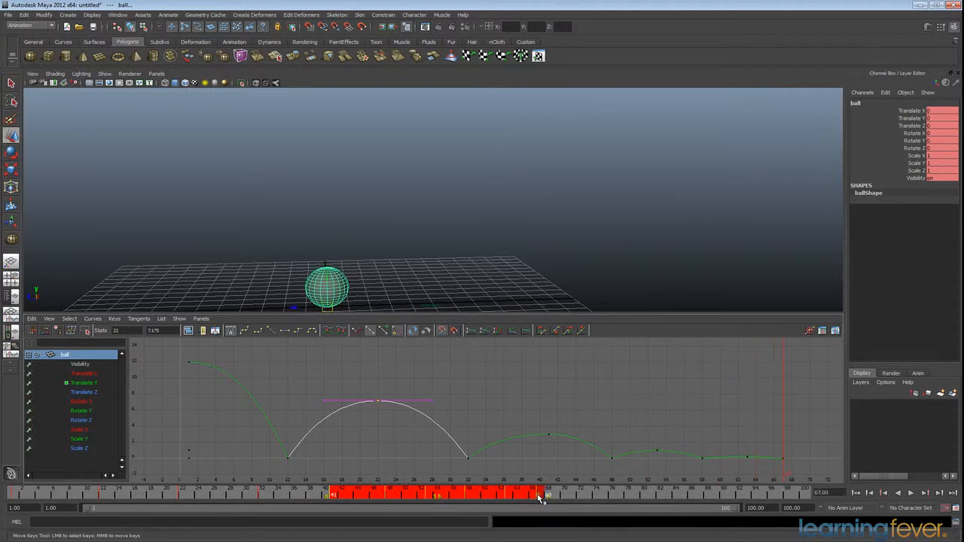
click(436, 501)
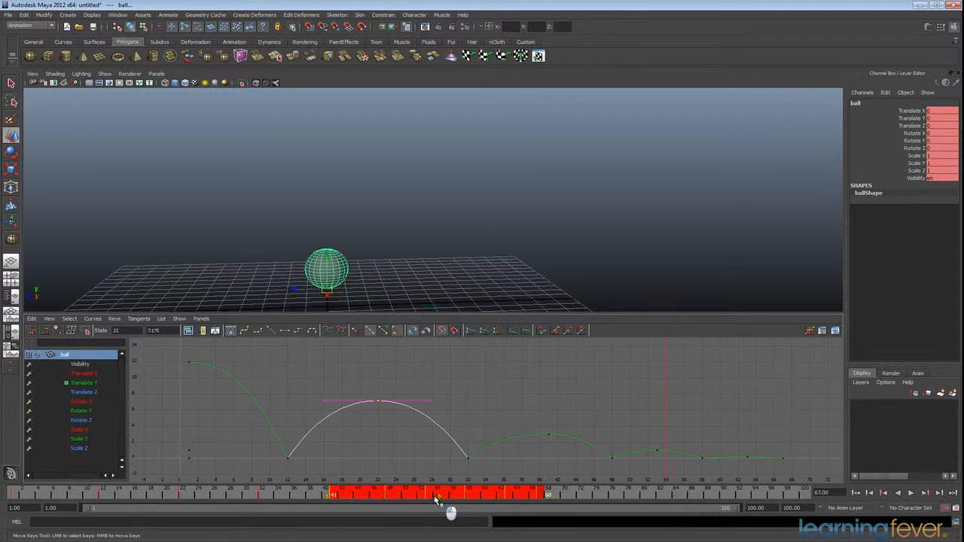
drag(435, 501, 432, 501)
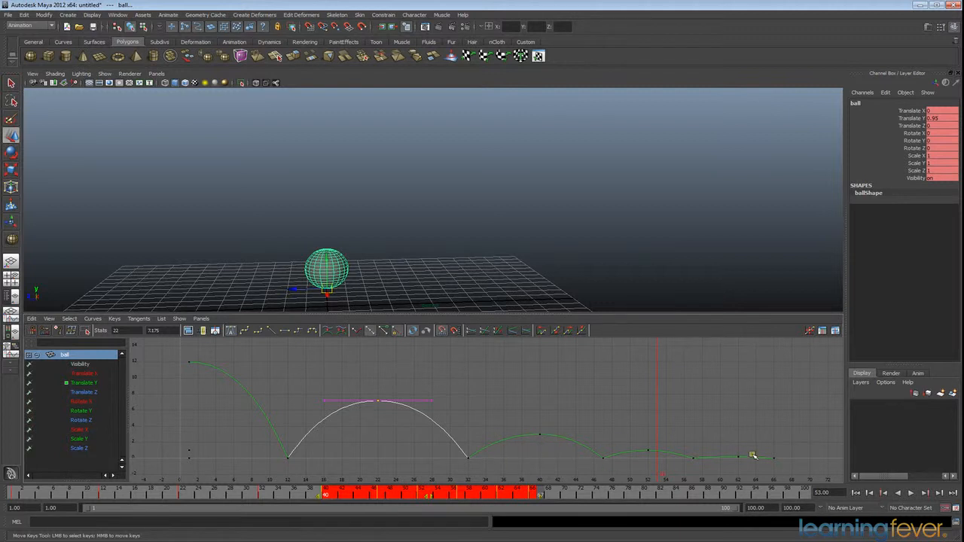
click(279, 497)
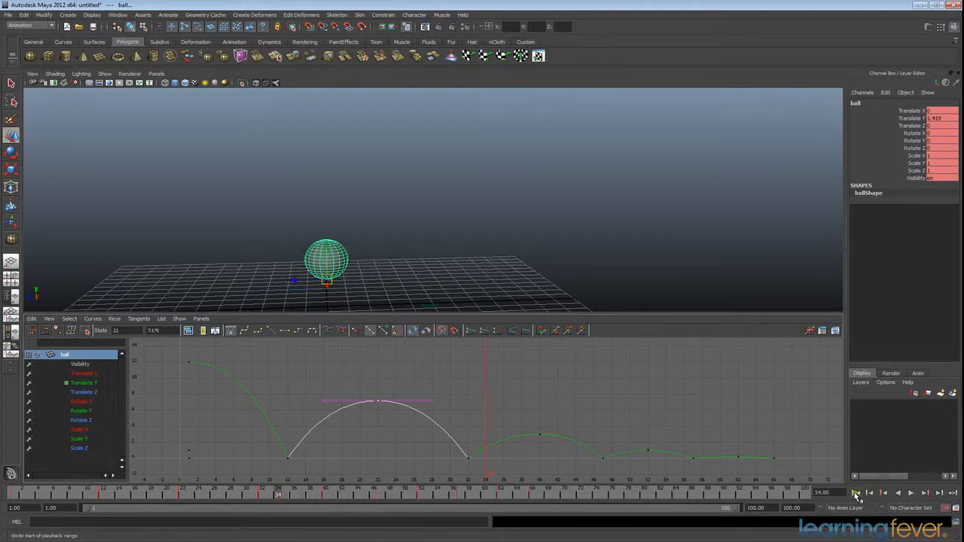
Play the animation from the first frame to review the timing with the later keys shifted
click(857, 494)
click(911, 494)
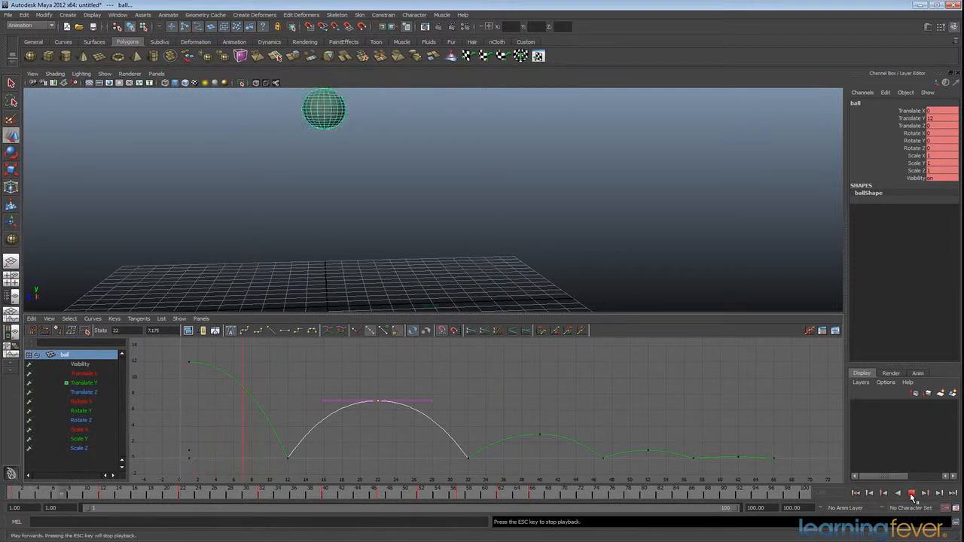